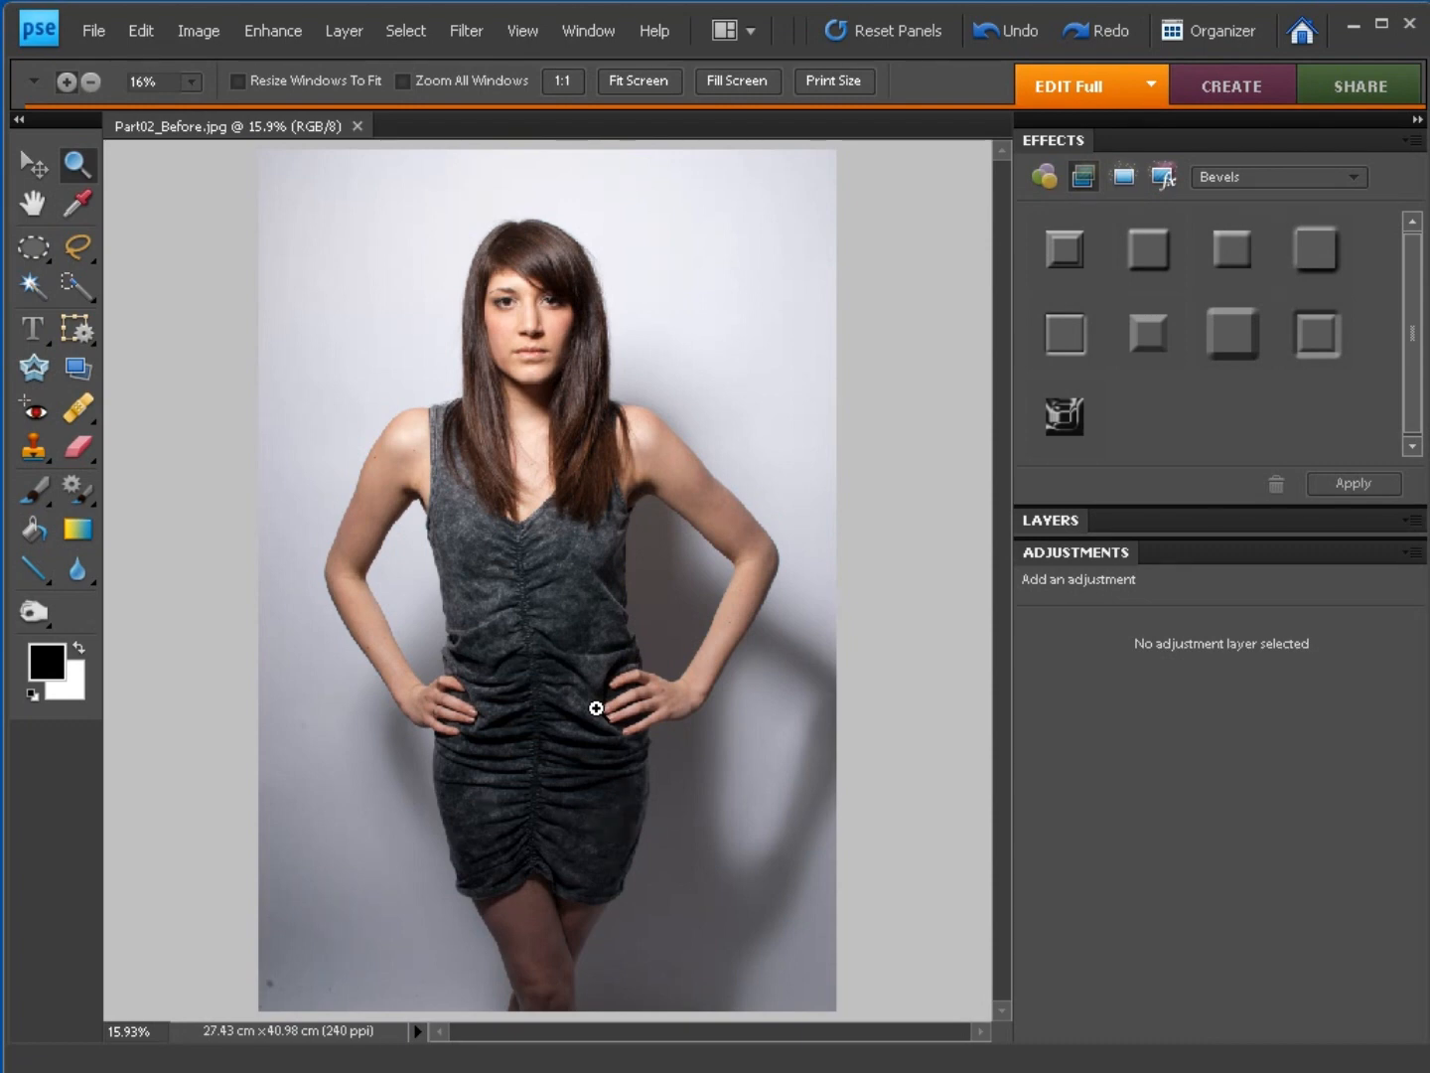
Step: Open the Levels lighting adjustment for the portrait photo
{"action": "left_click", "coordinate": [267, 30]}
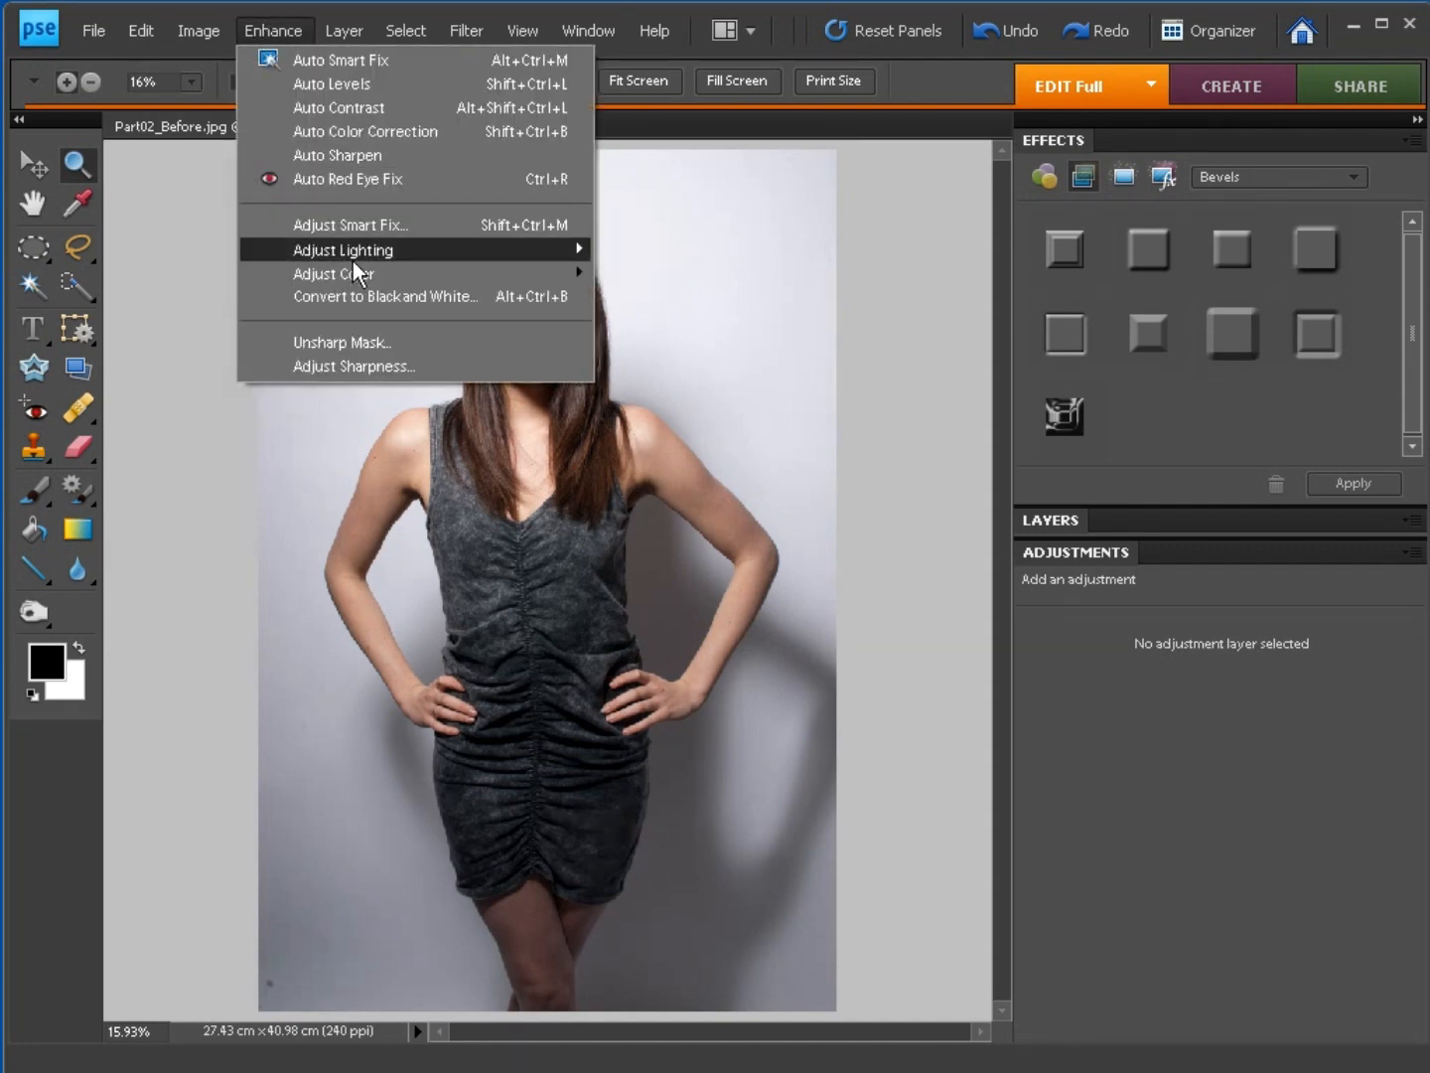
{"action": "mouse_move", "coordinate": [393, 248]}
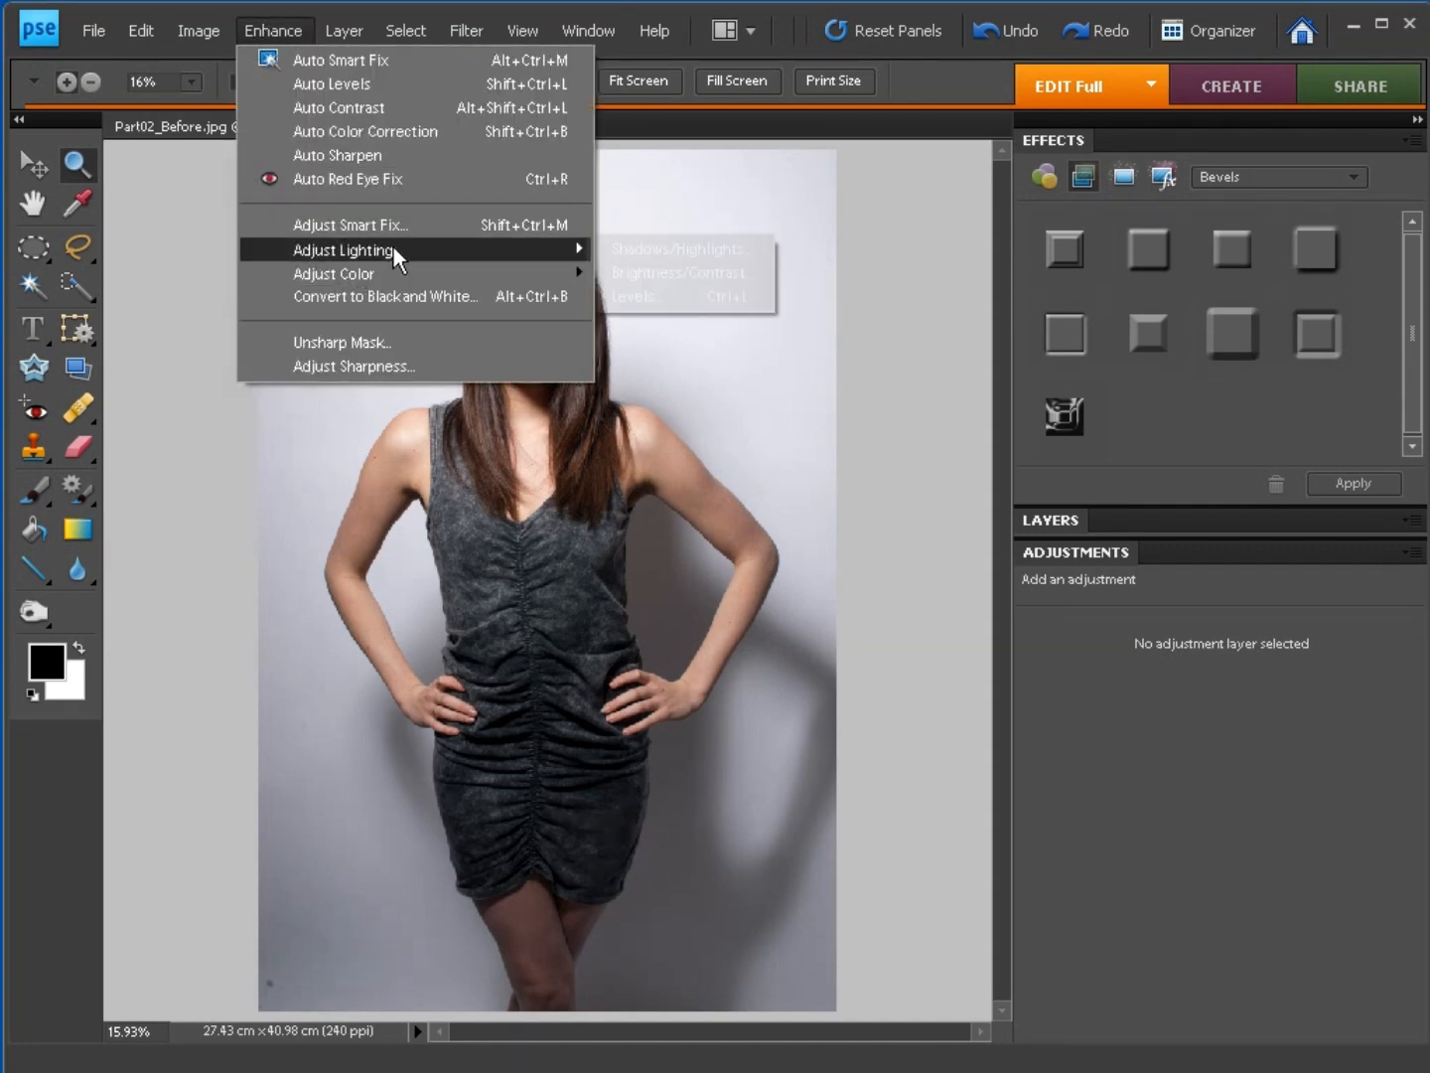
{"action": "left_click", "coordinate": [762, 300]}
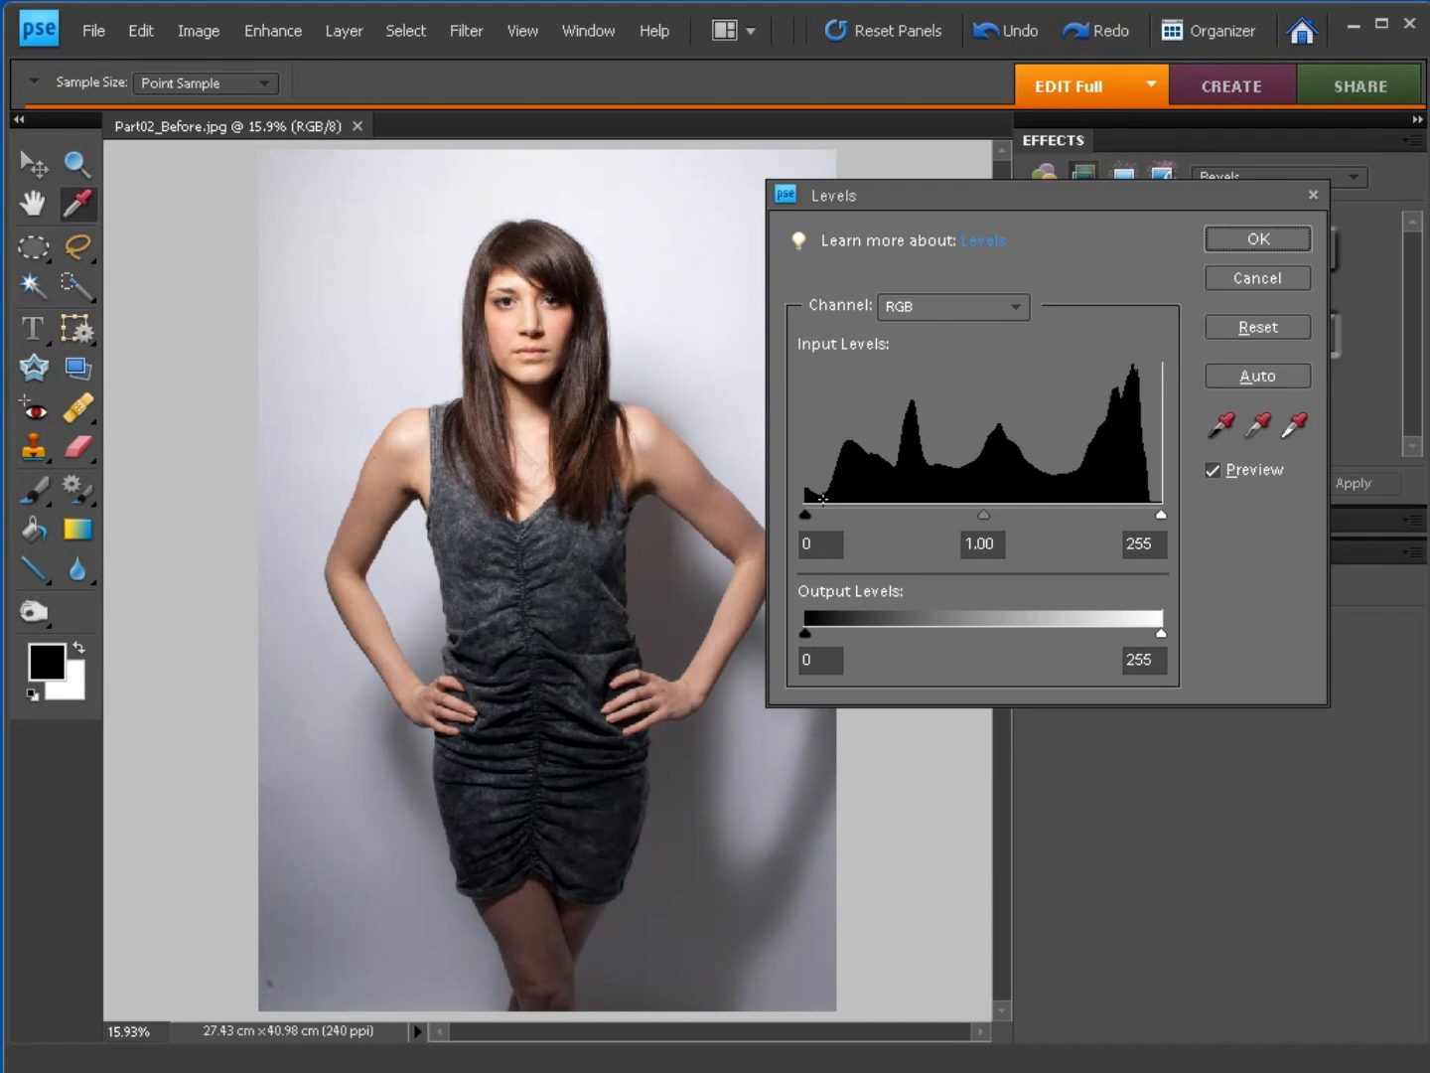
Step: Try setting the Levels white point from the bright background near the photo's upper-left corner, and reset the adjustment
{"action": "left_click", "coordinate": [1285, 428]}
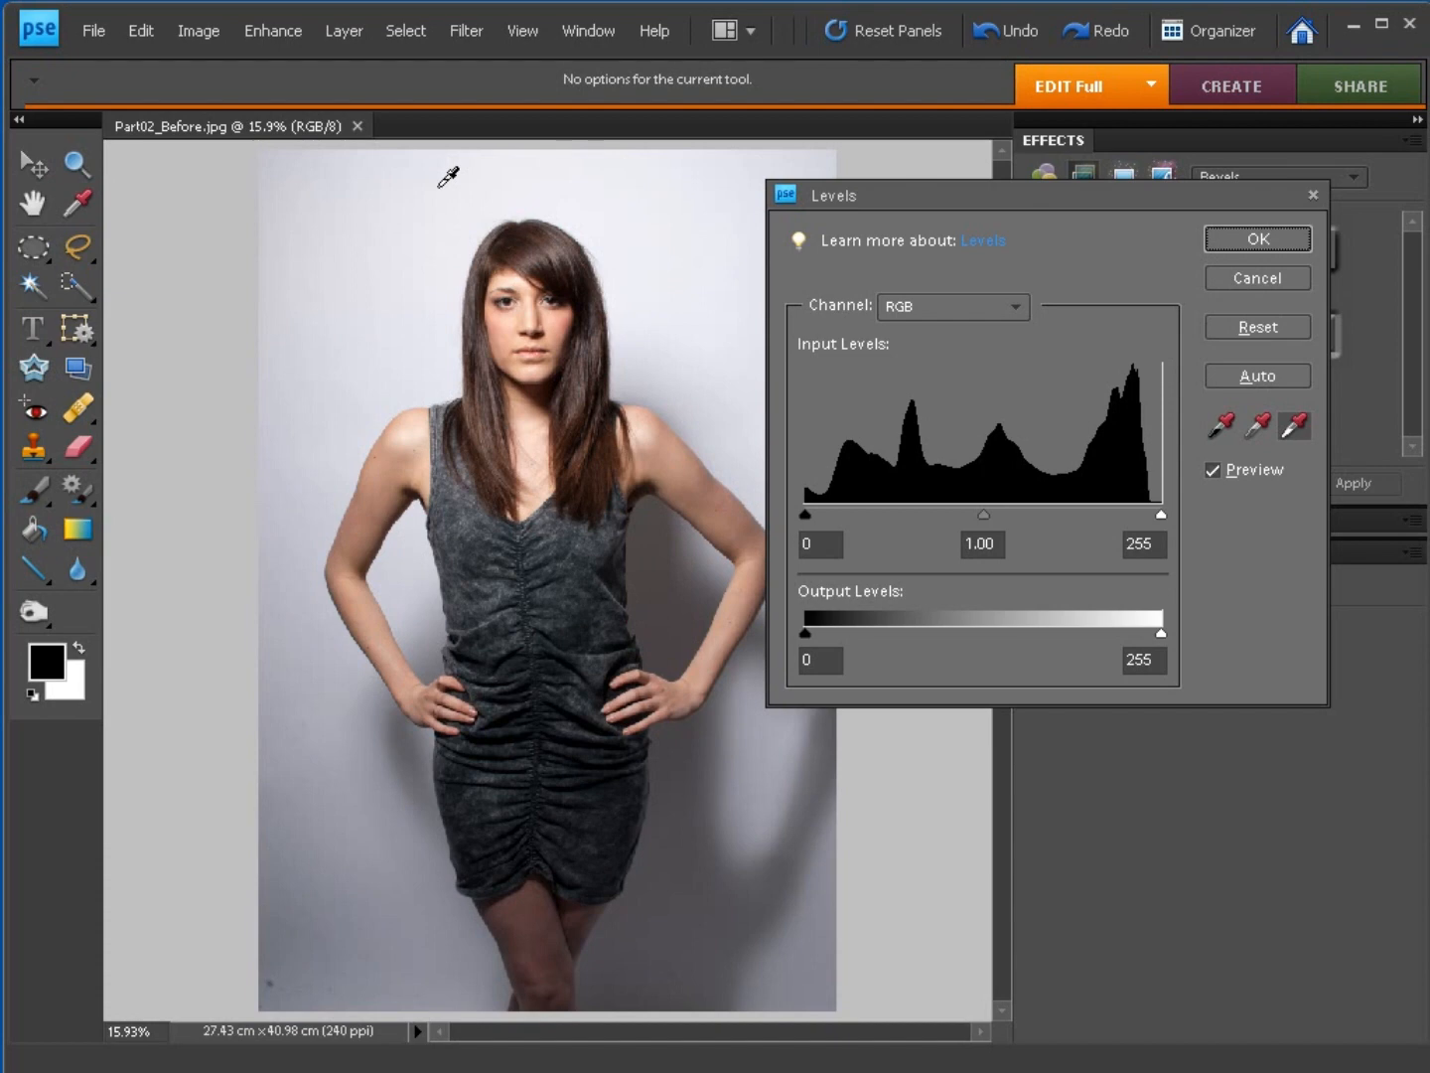
{"action": "left_click", "coordinate": [290, 170]}
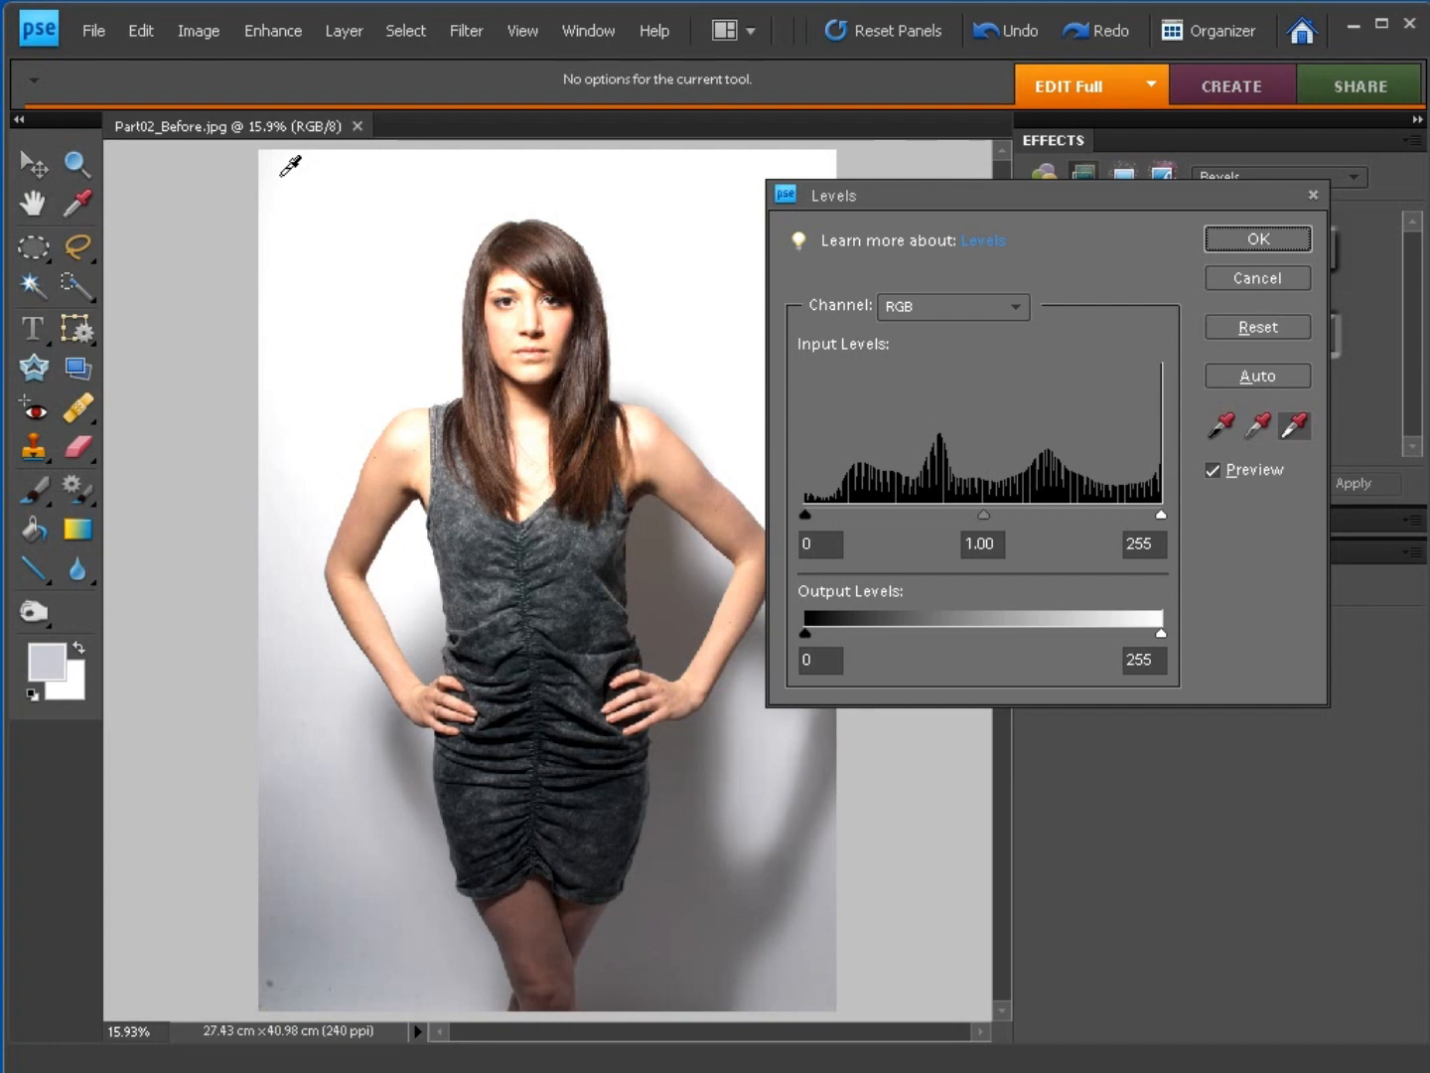
{"action": "left_click", "coordinate": [1222, 325]}
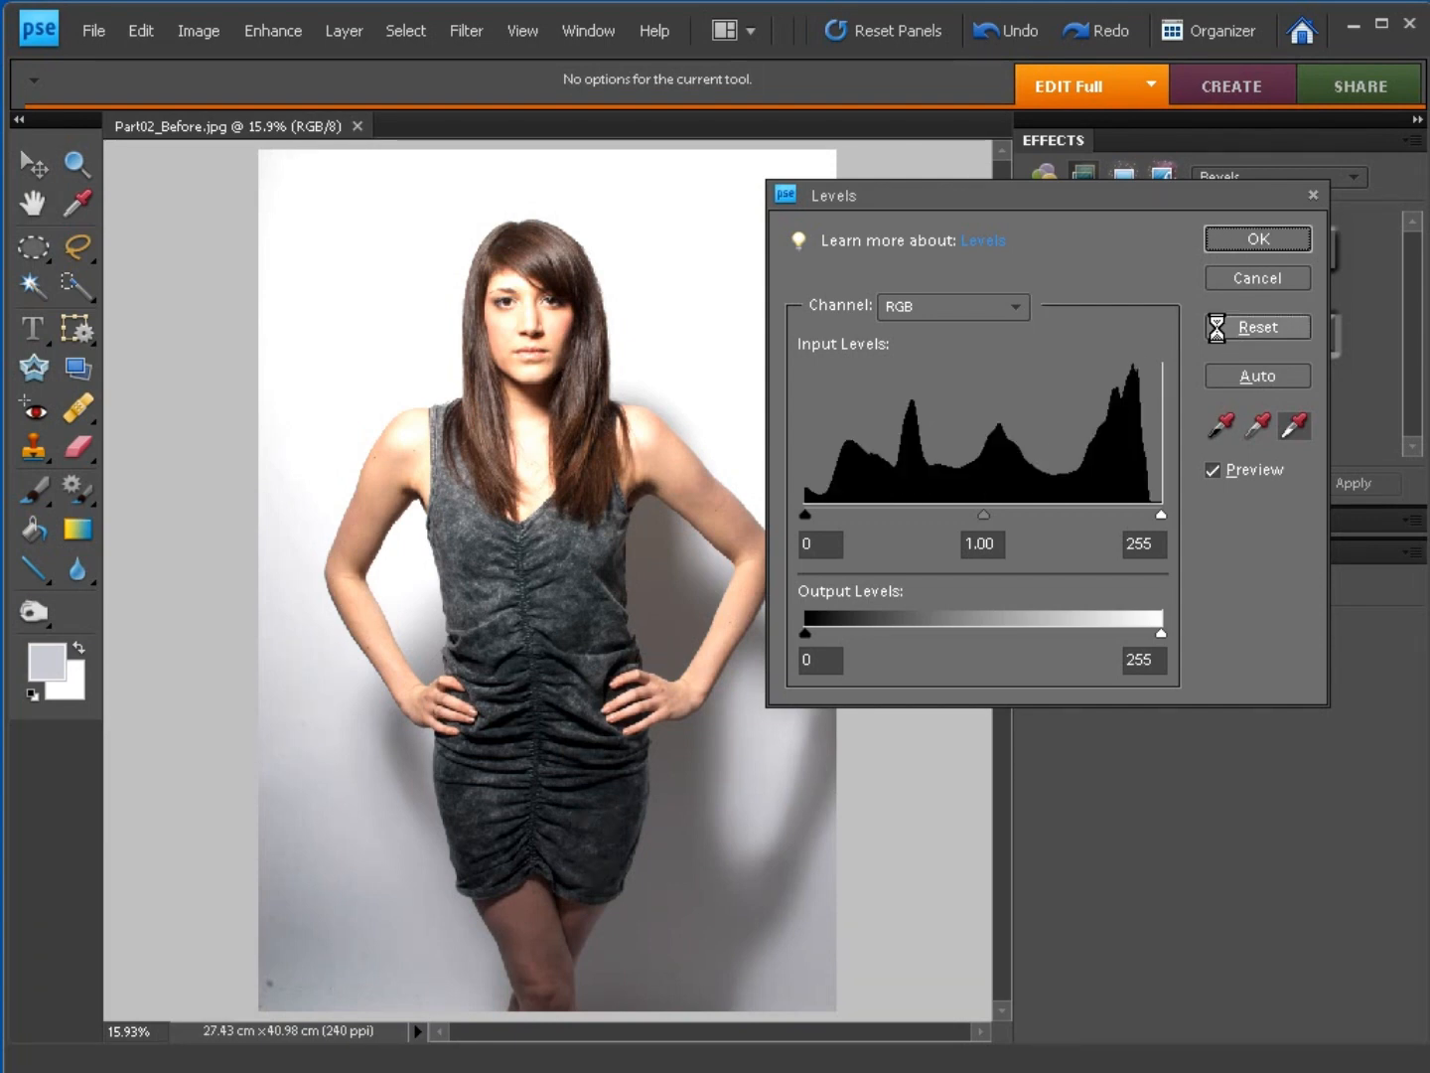
Step: Try setting the Levels gray point from the lower-left background and from the shadowed background beside the dress, and reset it
{"action": "left_click", "coordinate": [1256, 424]}
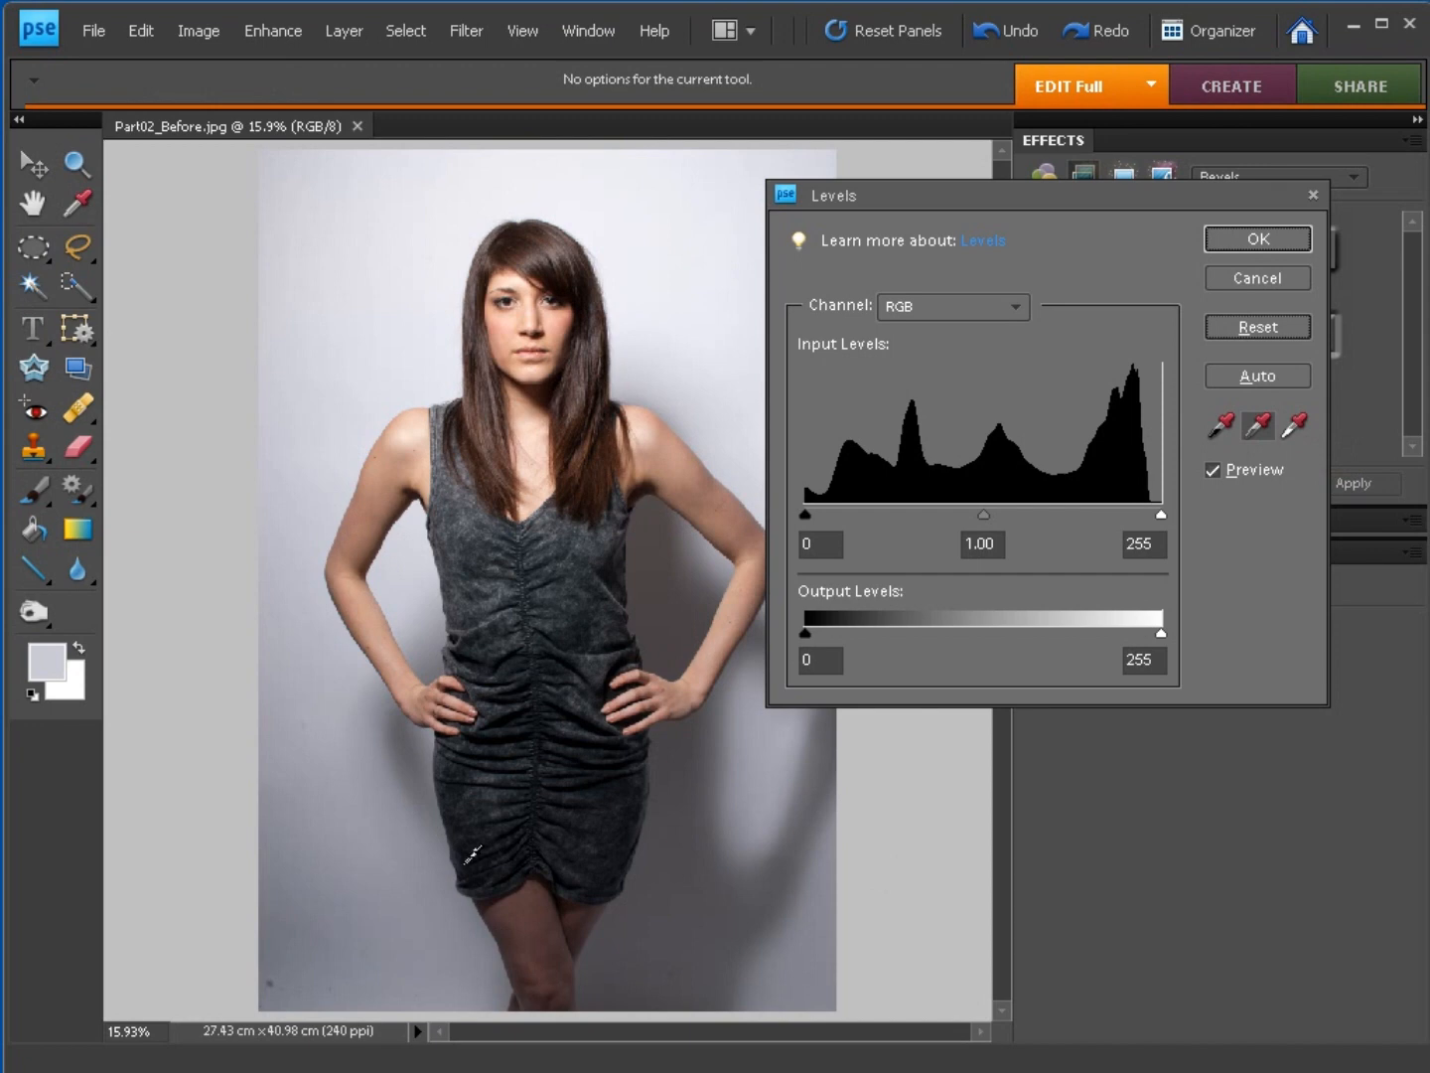
{"action": "left_click", "coordinate": [283, 913]}
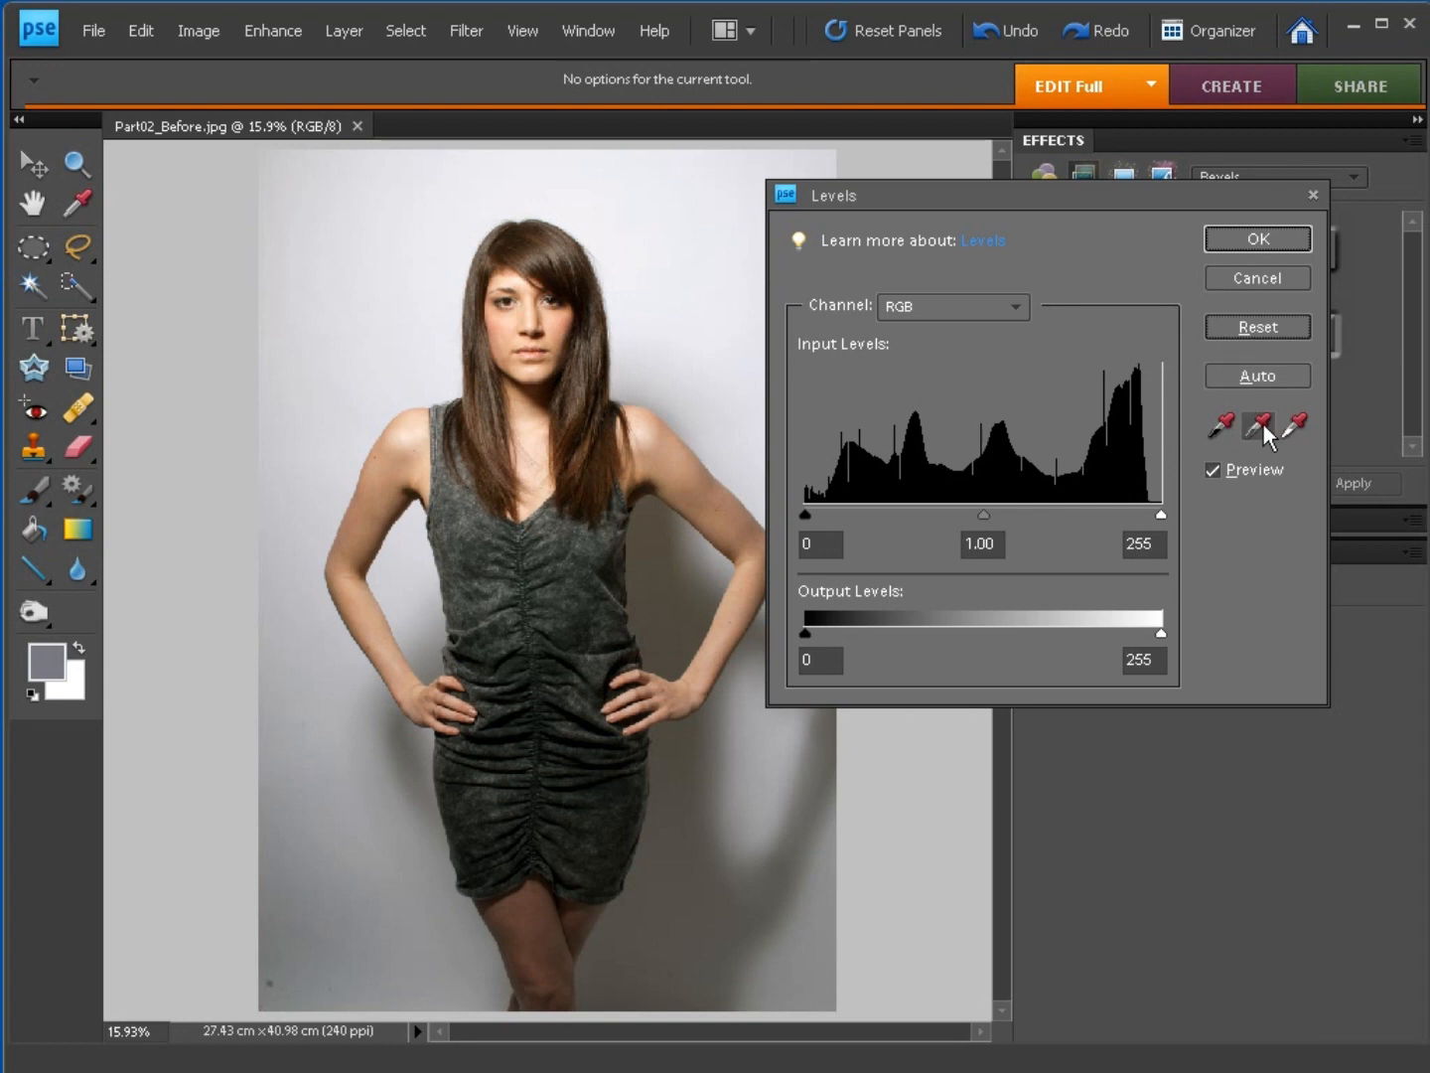
{"action": "left_click", "coordinate": [694, 856]}
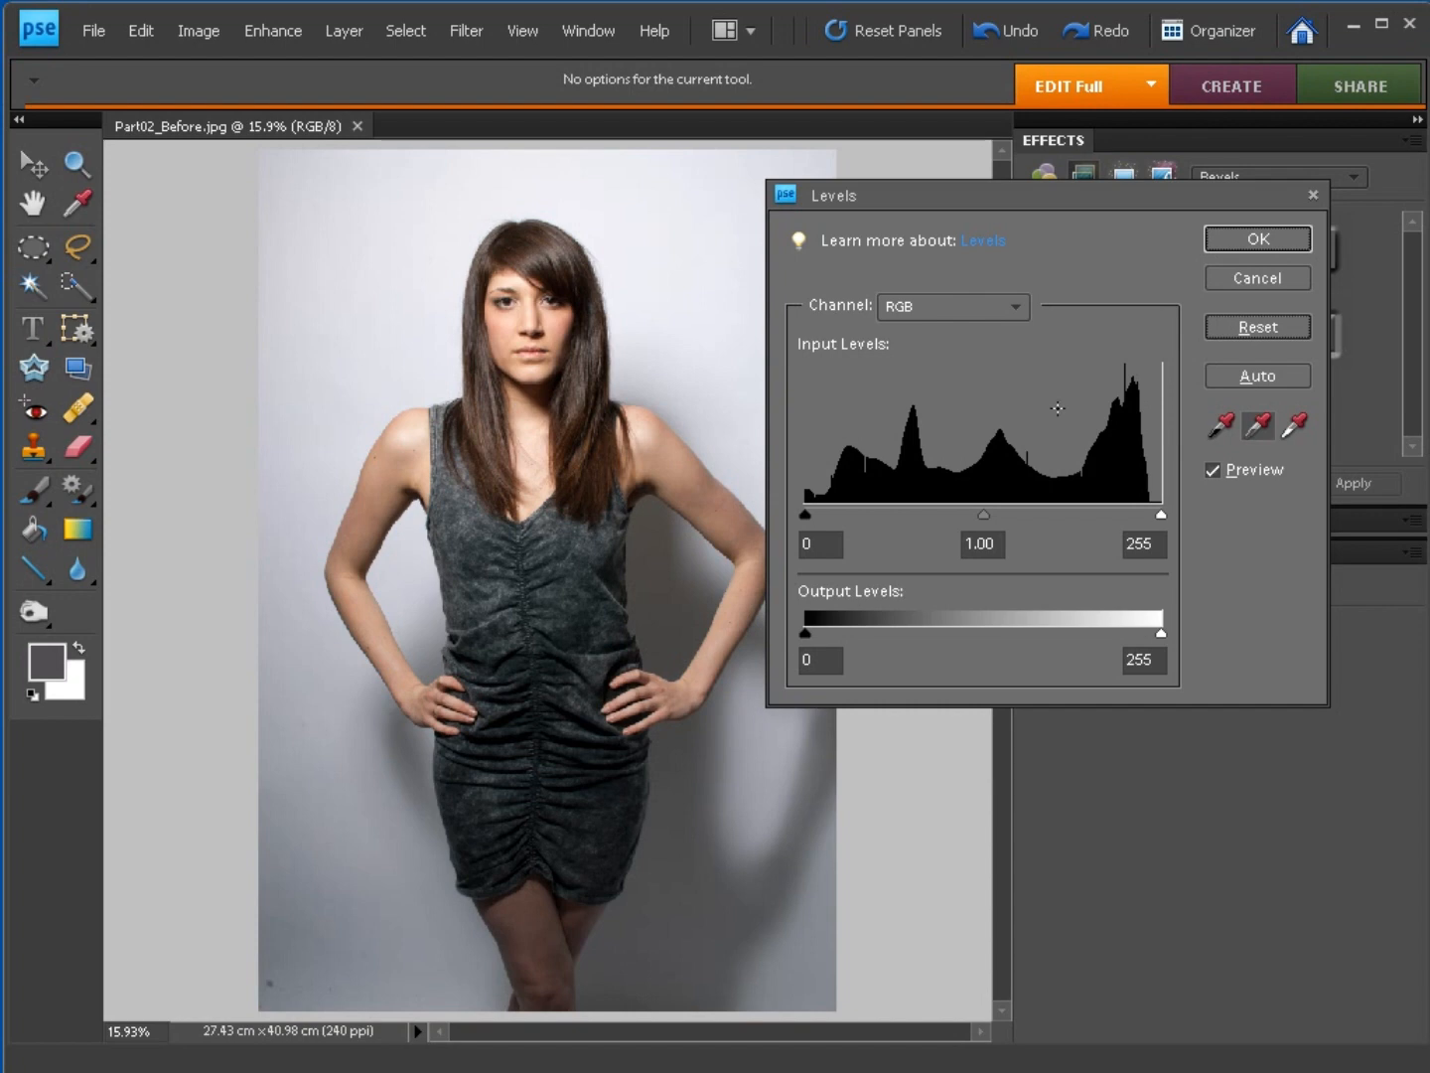
{"action": "left_click", "coordinate": [1238, 326]}
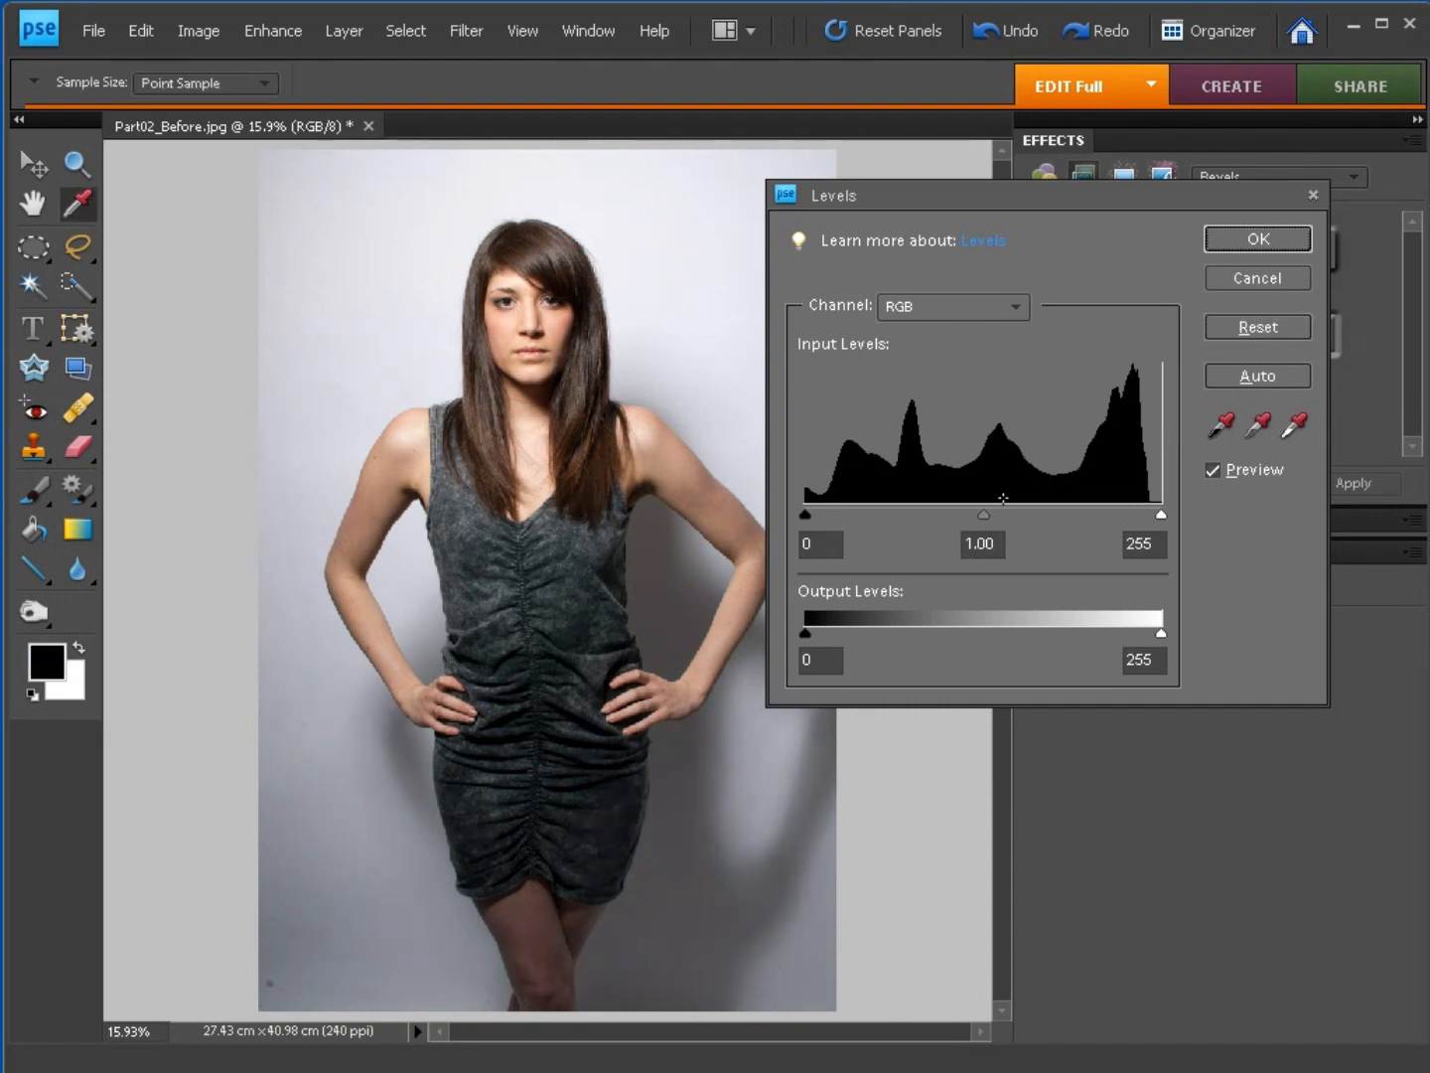
Step: Try setting the Levels black point from a dark brown area of the photo, and reset the adjustment
{"action": "left_click", "coordinate": [1213, 429]}
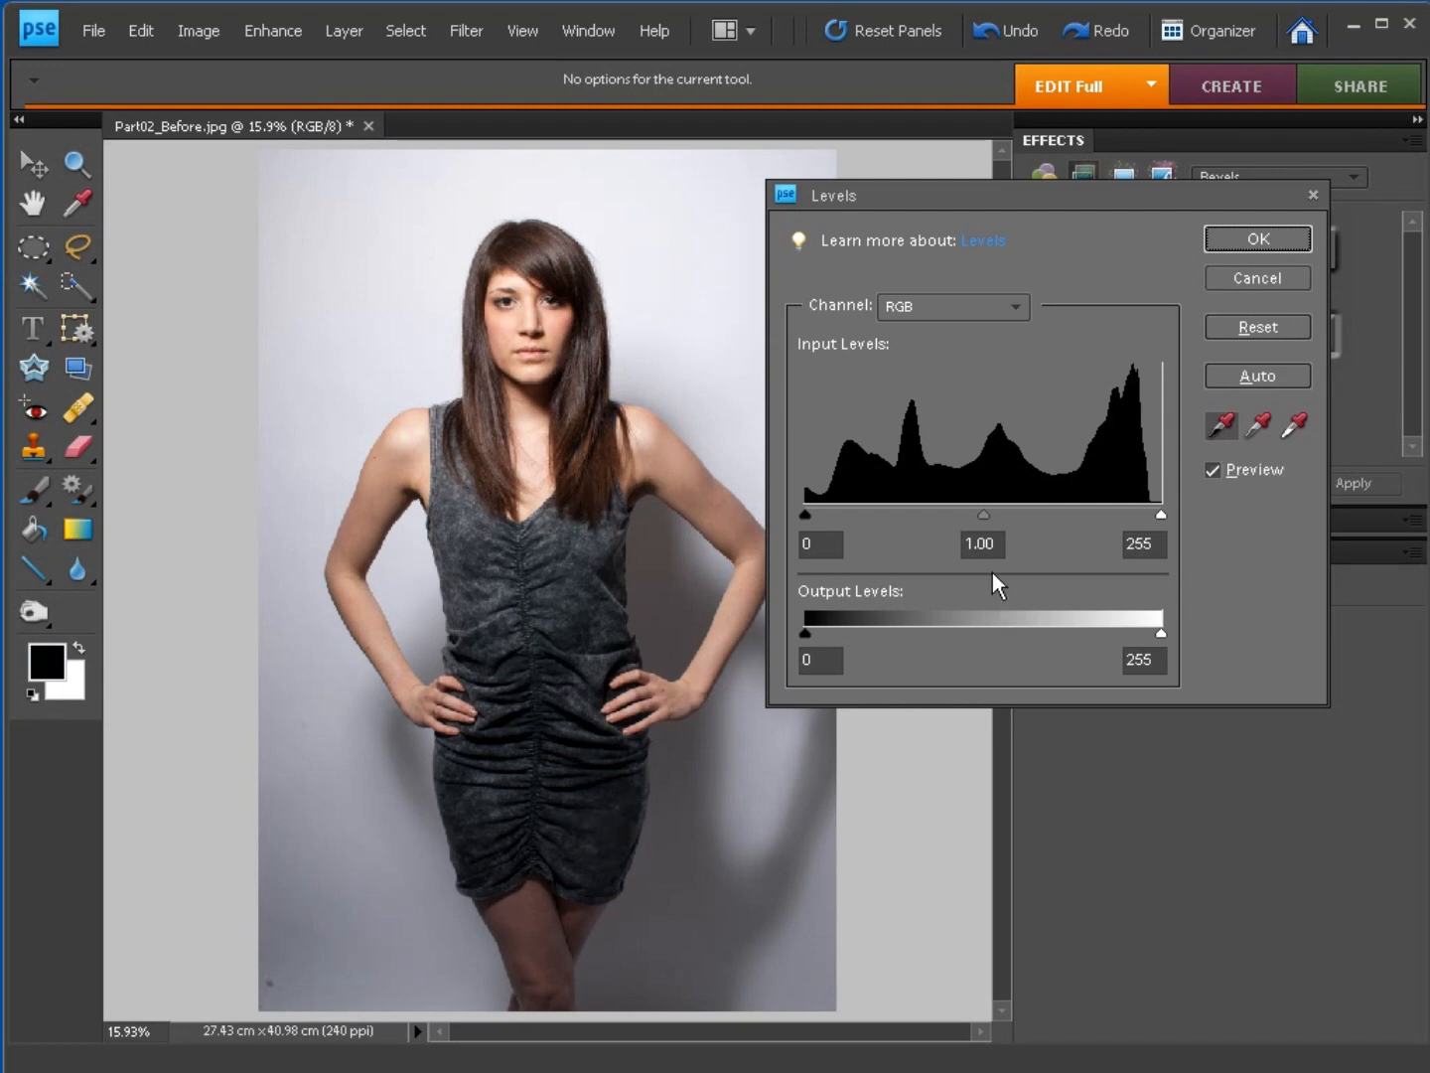
{"action": "left_click", "coordinate": [402, 509]}
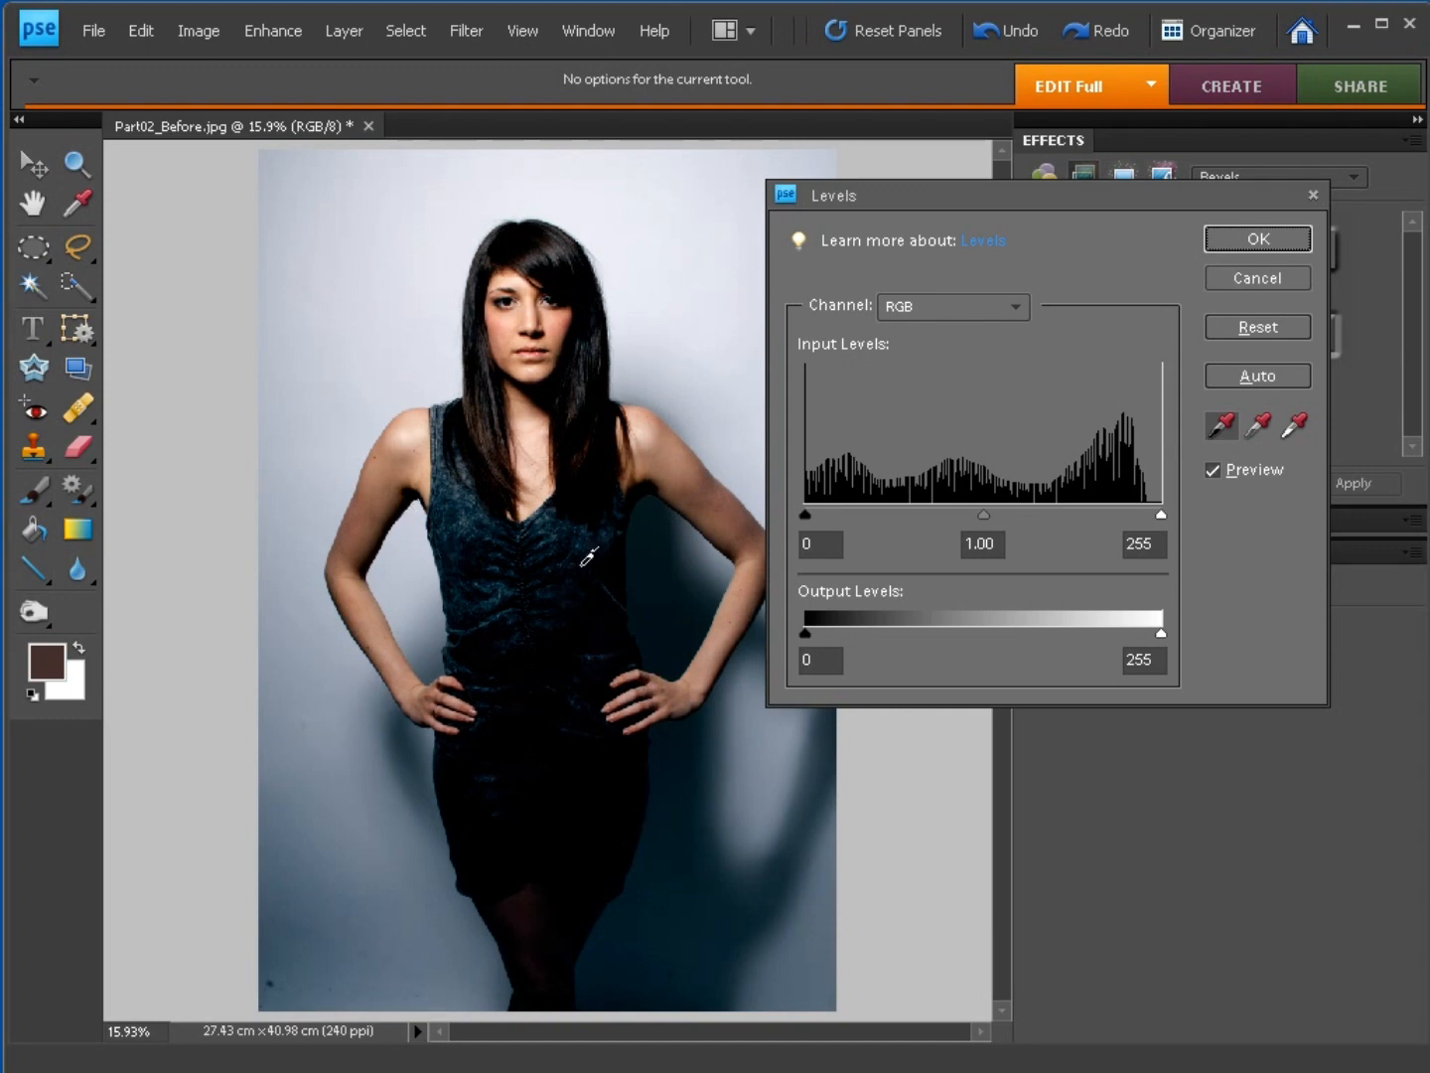
{"action": "left_click", "coordinate": [1291, 326]}
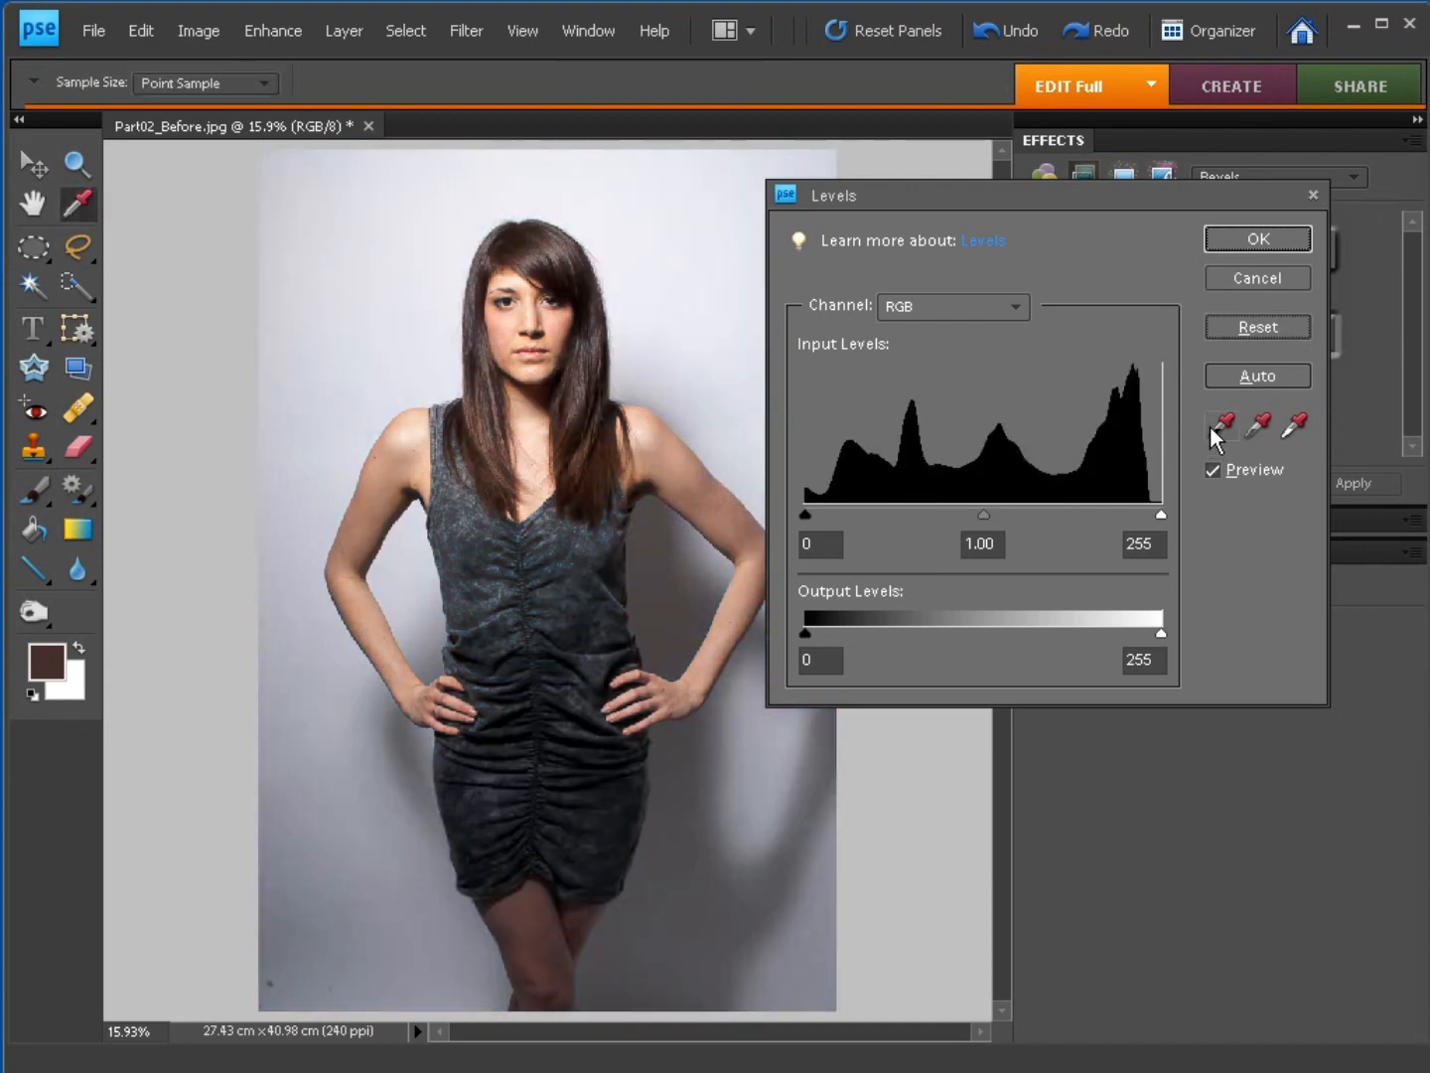
Step: Set the Levels black point from the dark area at the dress's waist, compare with the preview off and on, and apply it
{"action": "left_click", "coordinate": [1211, 426]}
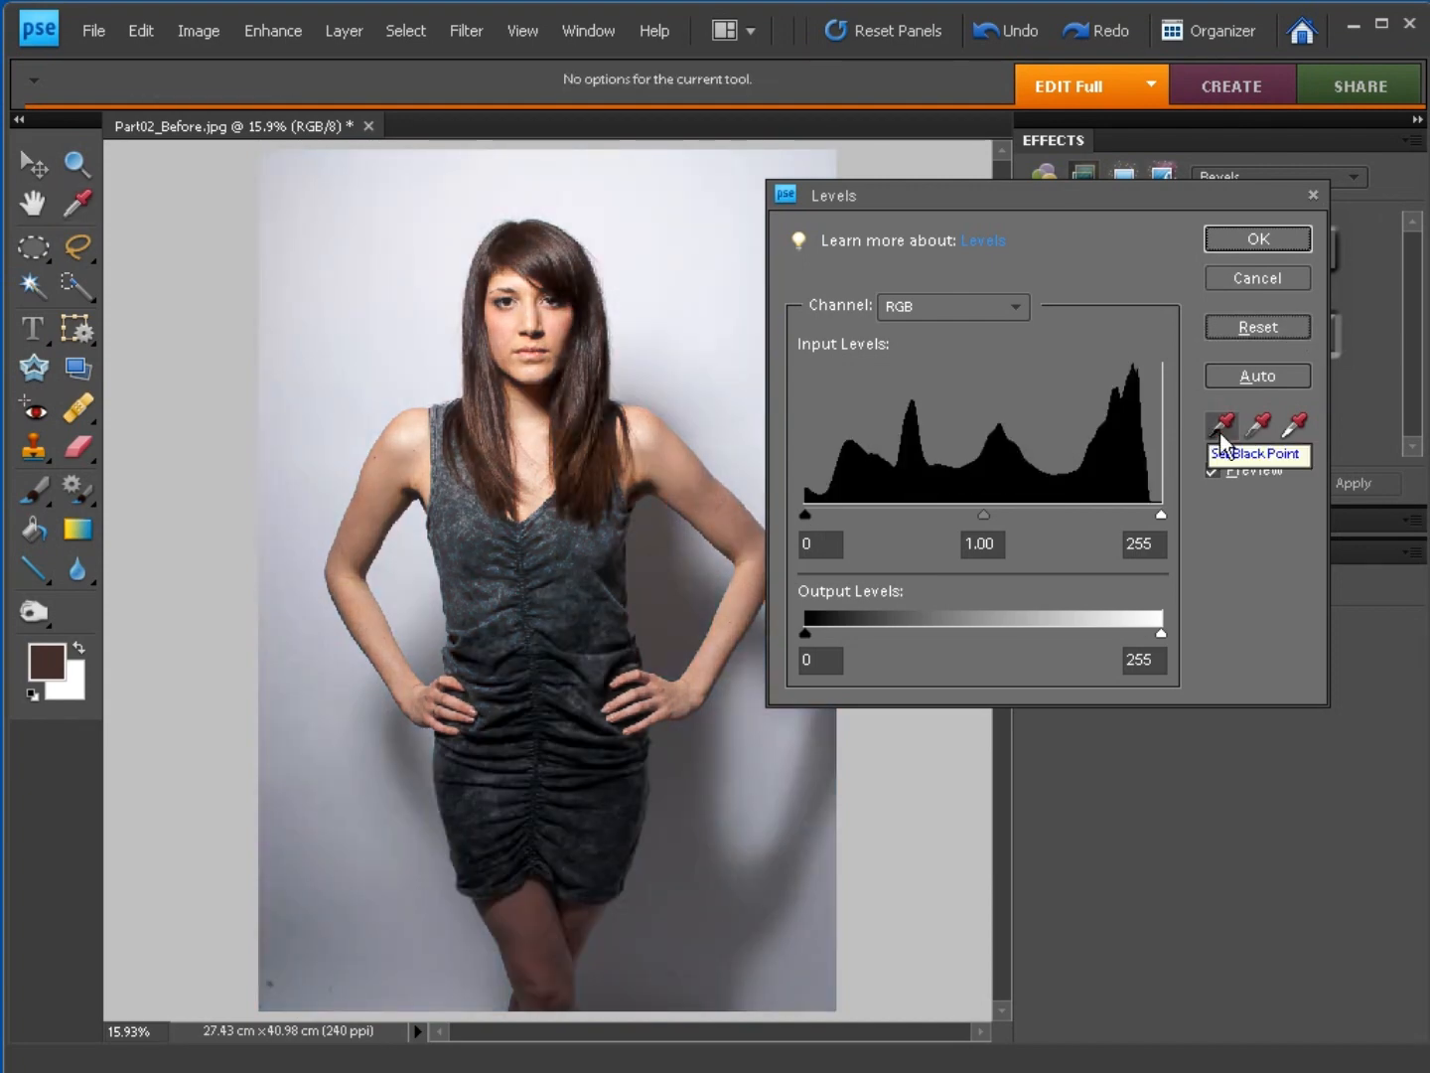
{"action": "left_click", "coordinate": [629, 661]}
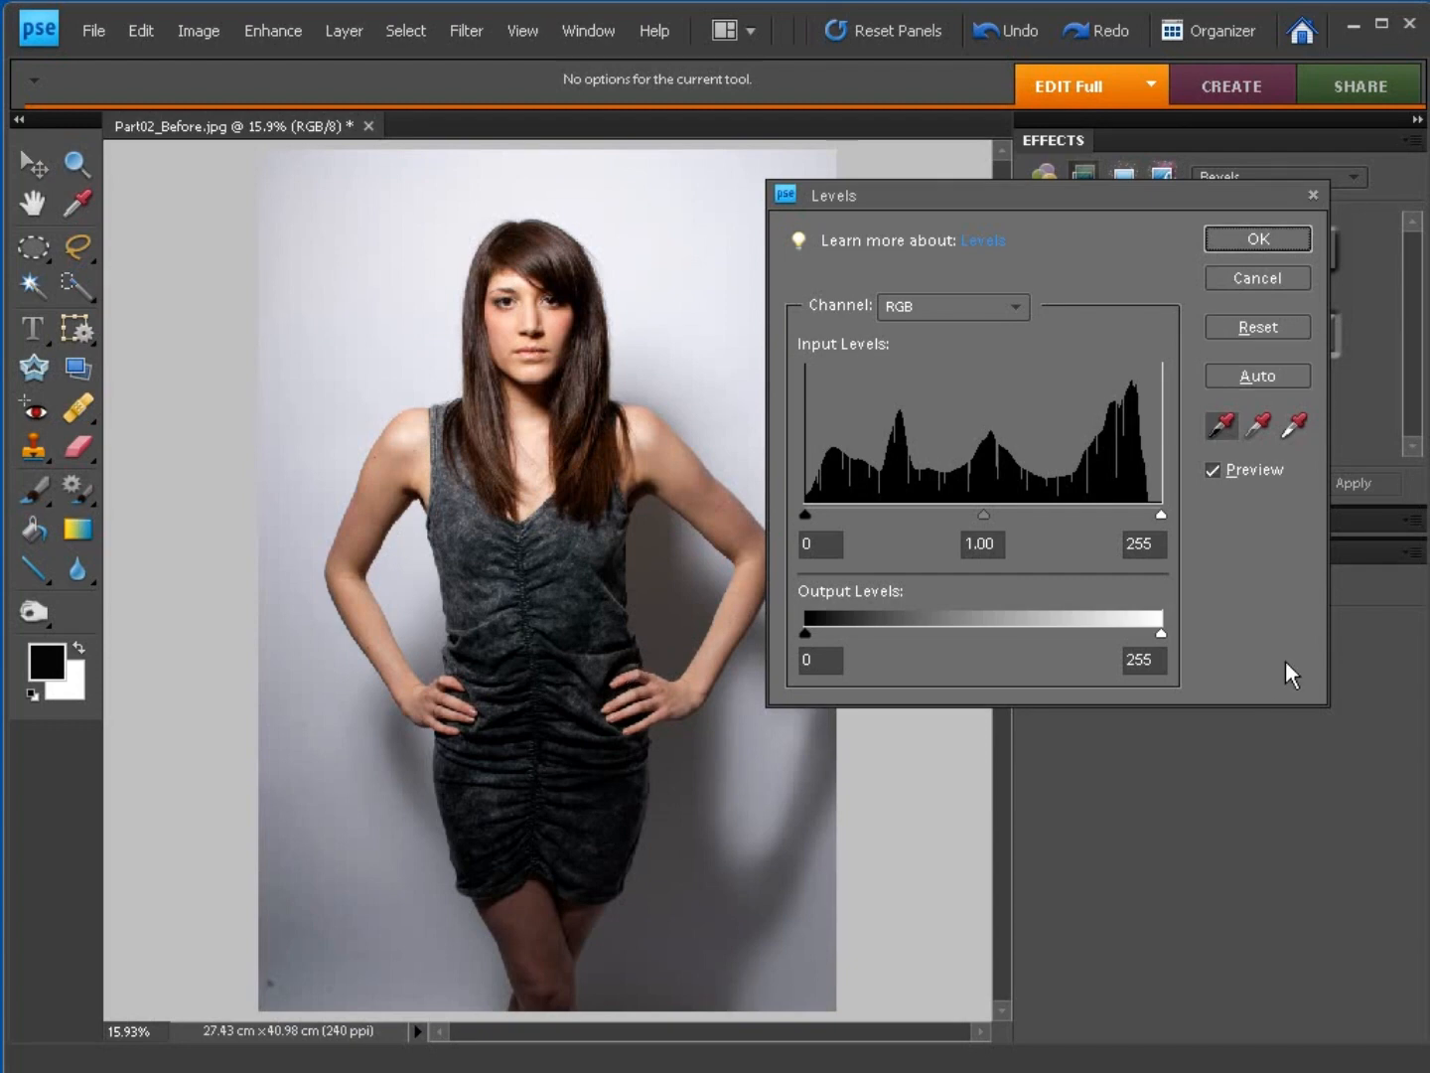
{"action": "left_click", "coordinate": [1211, 469]}
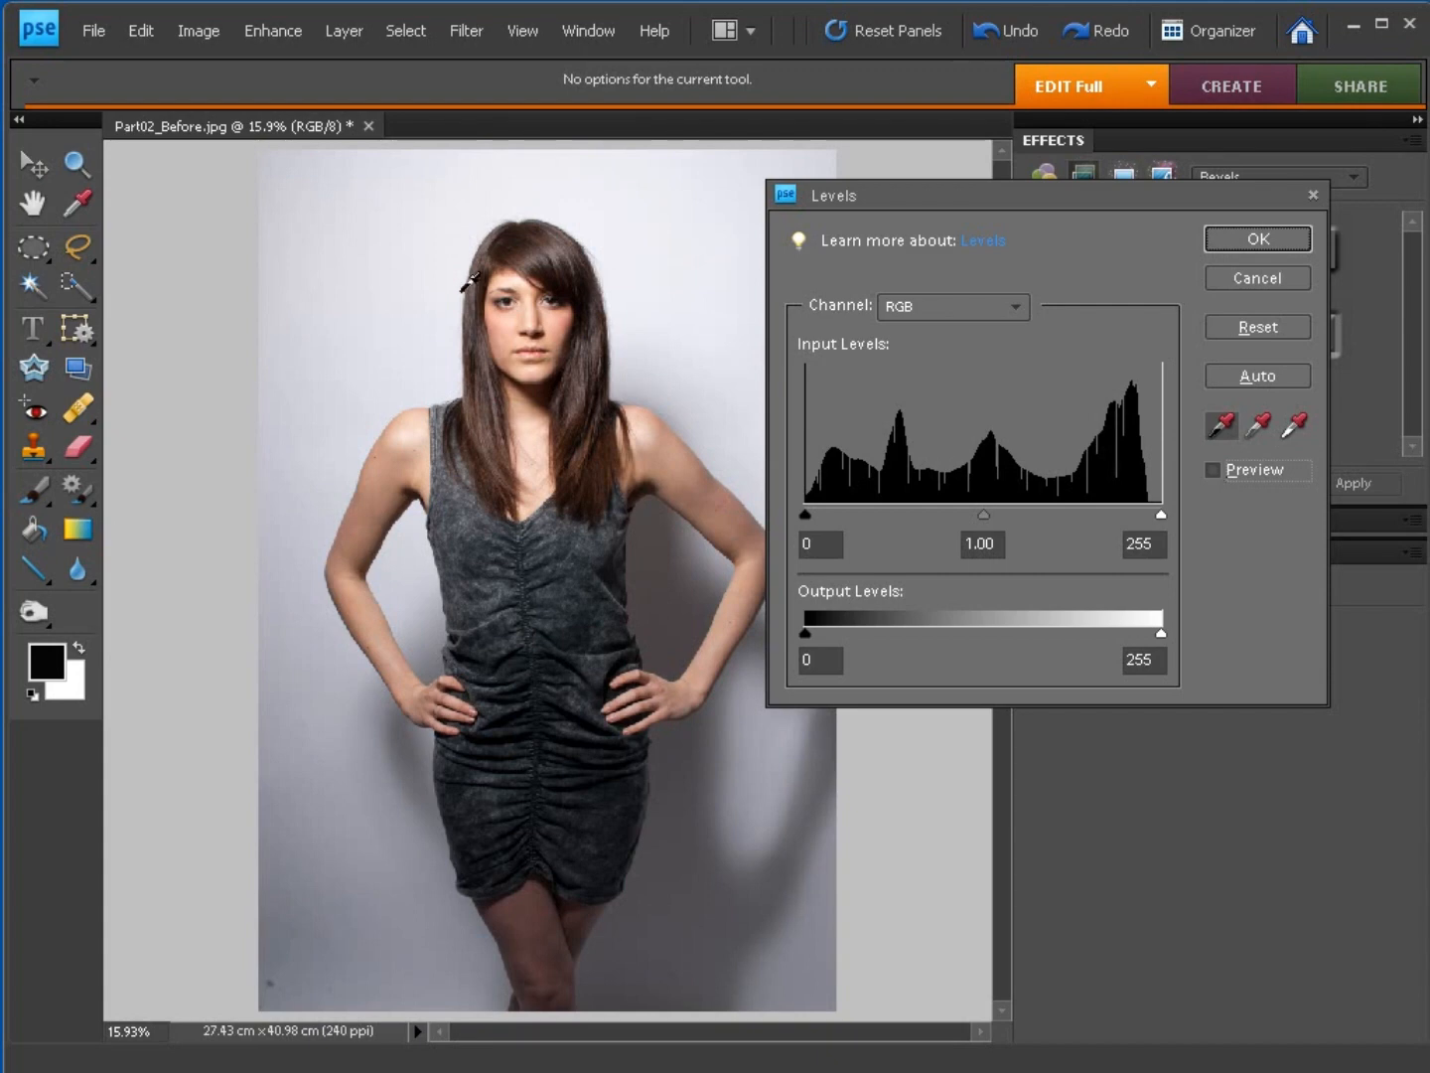
{"action": "left_click", "coordinate": [1211, 471]}
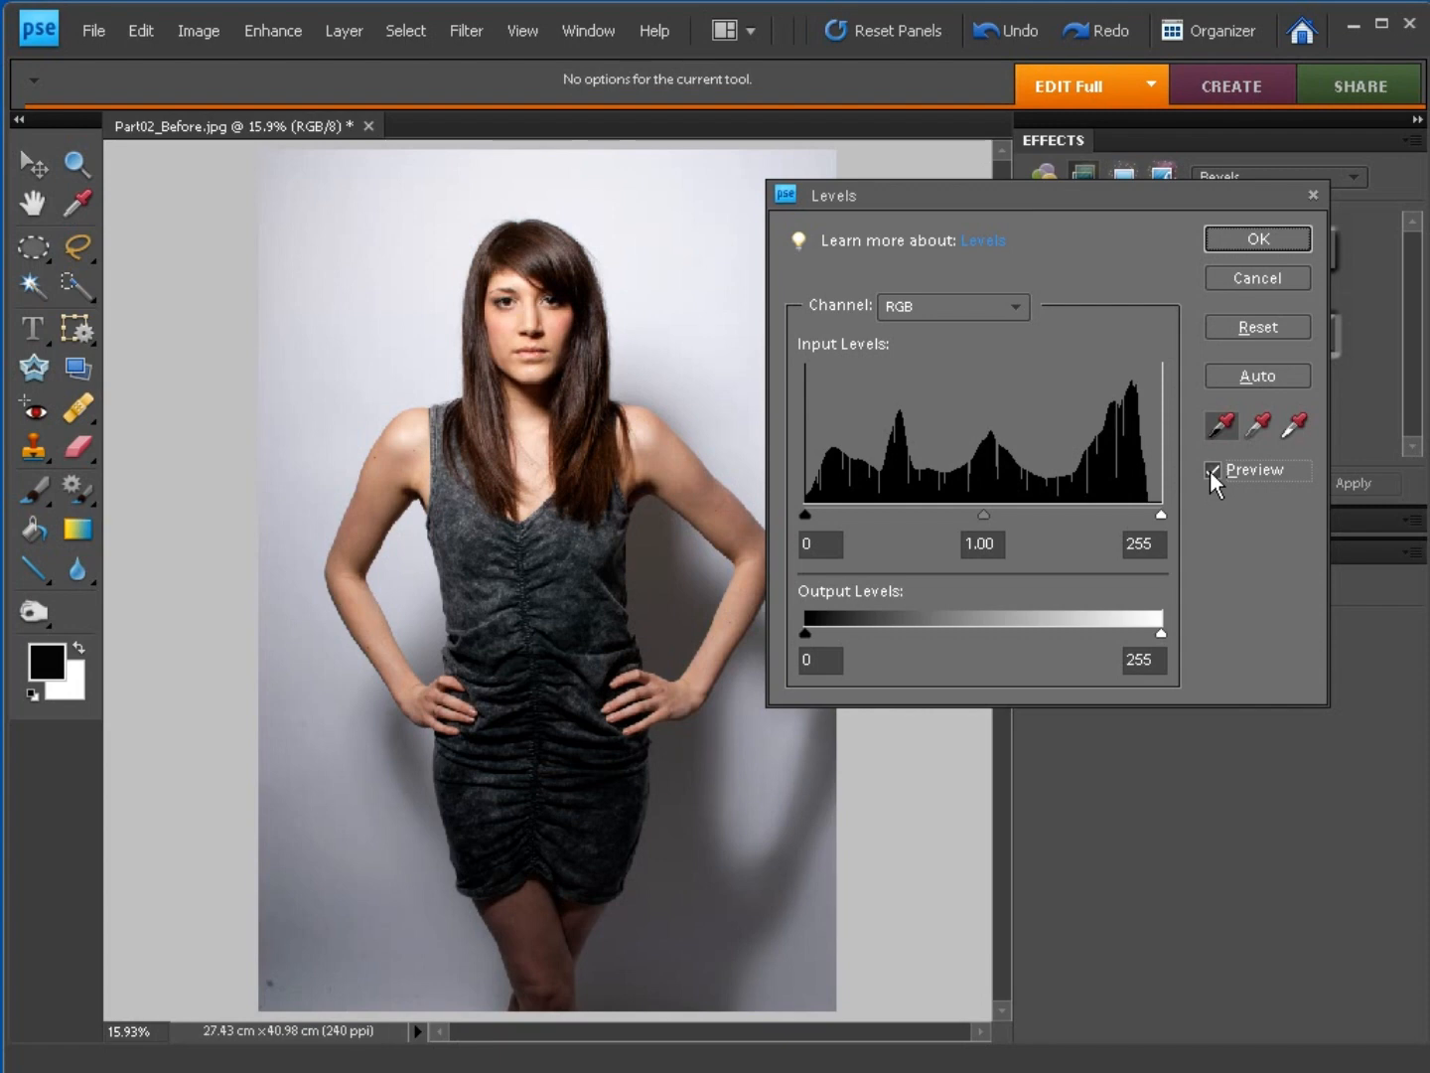
{"action": "left_click", "coordinate": [1242, 239]}
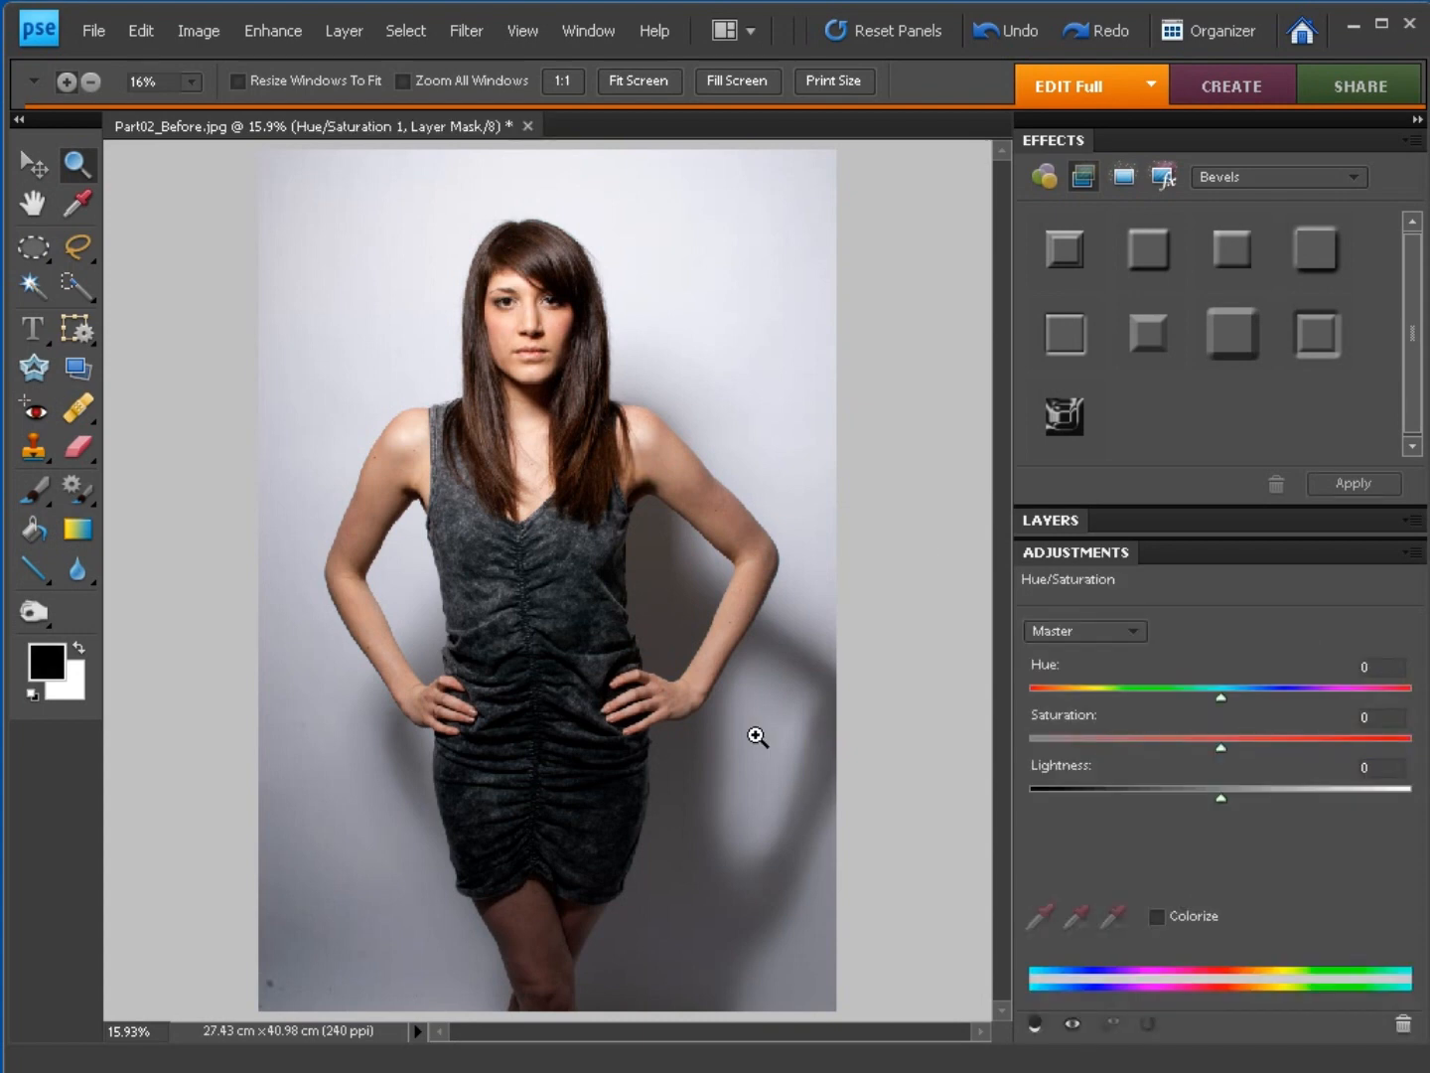
Step: Add a Hue/Saturation adjustment layer in Normal mode at 100% opacity and set its Master saturation to +17
{"action": "left_click", "coordinate": [339, 32]}
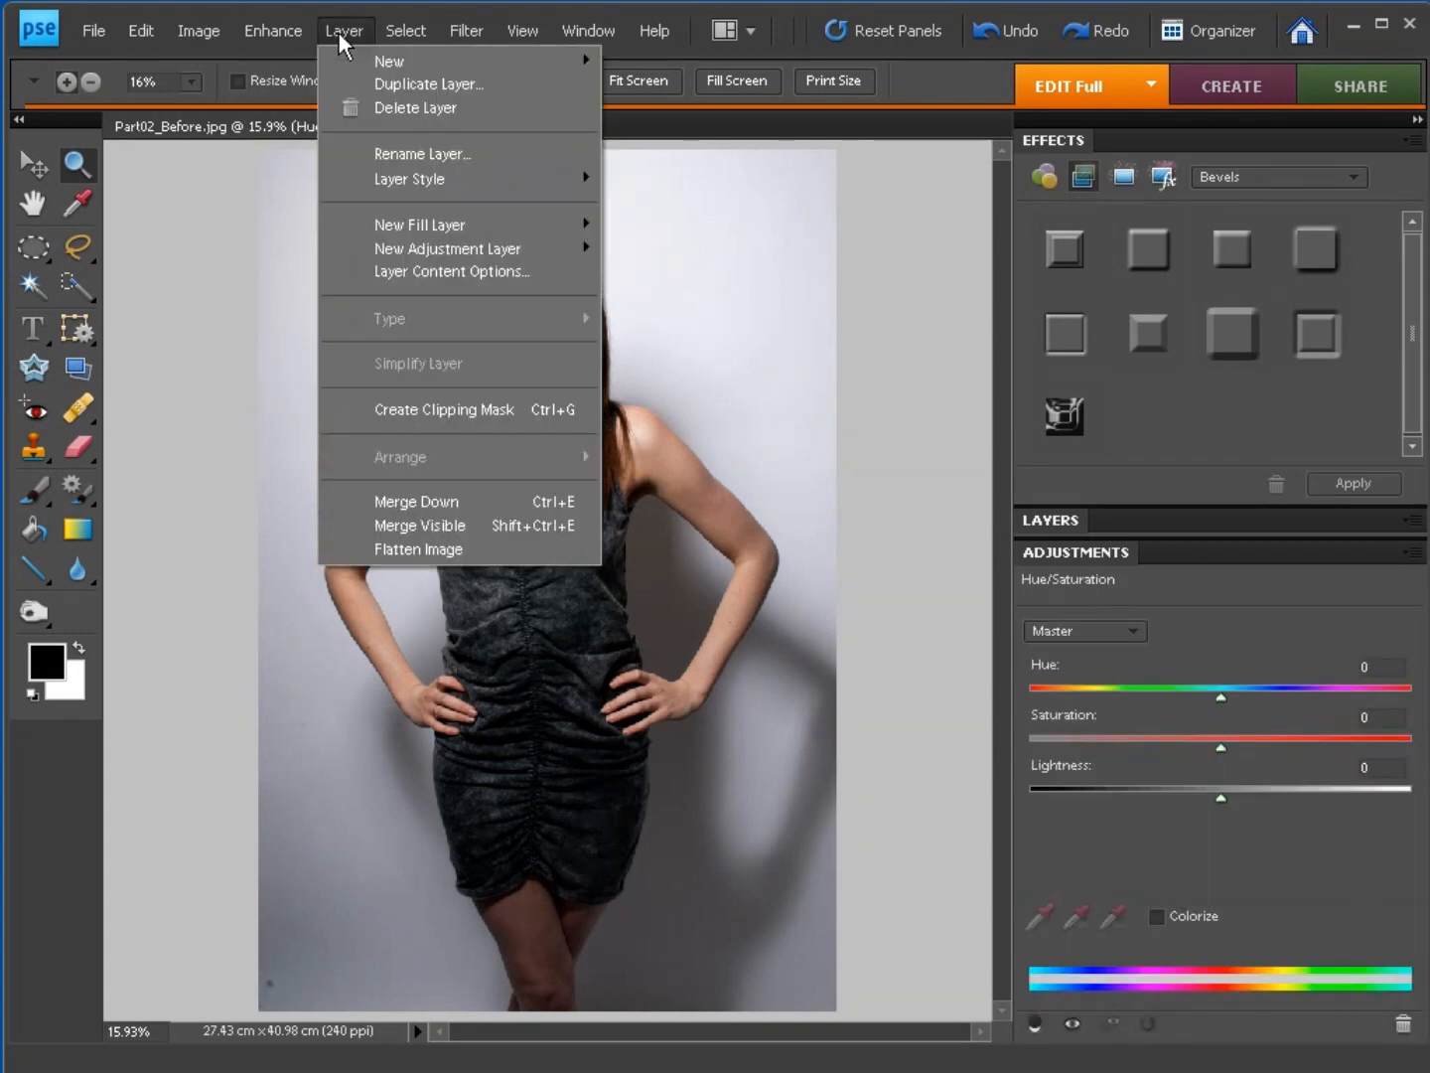
{"action": "mouse_move", "coordinate": [418, 256]}
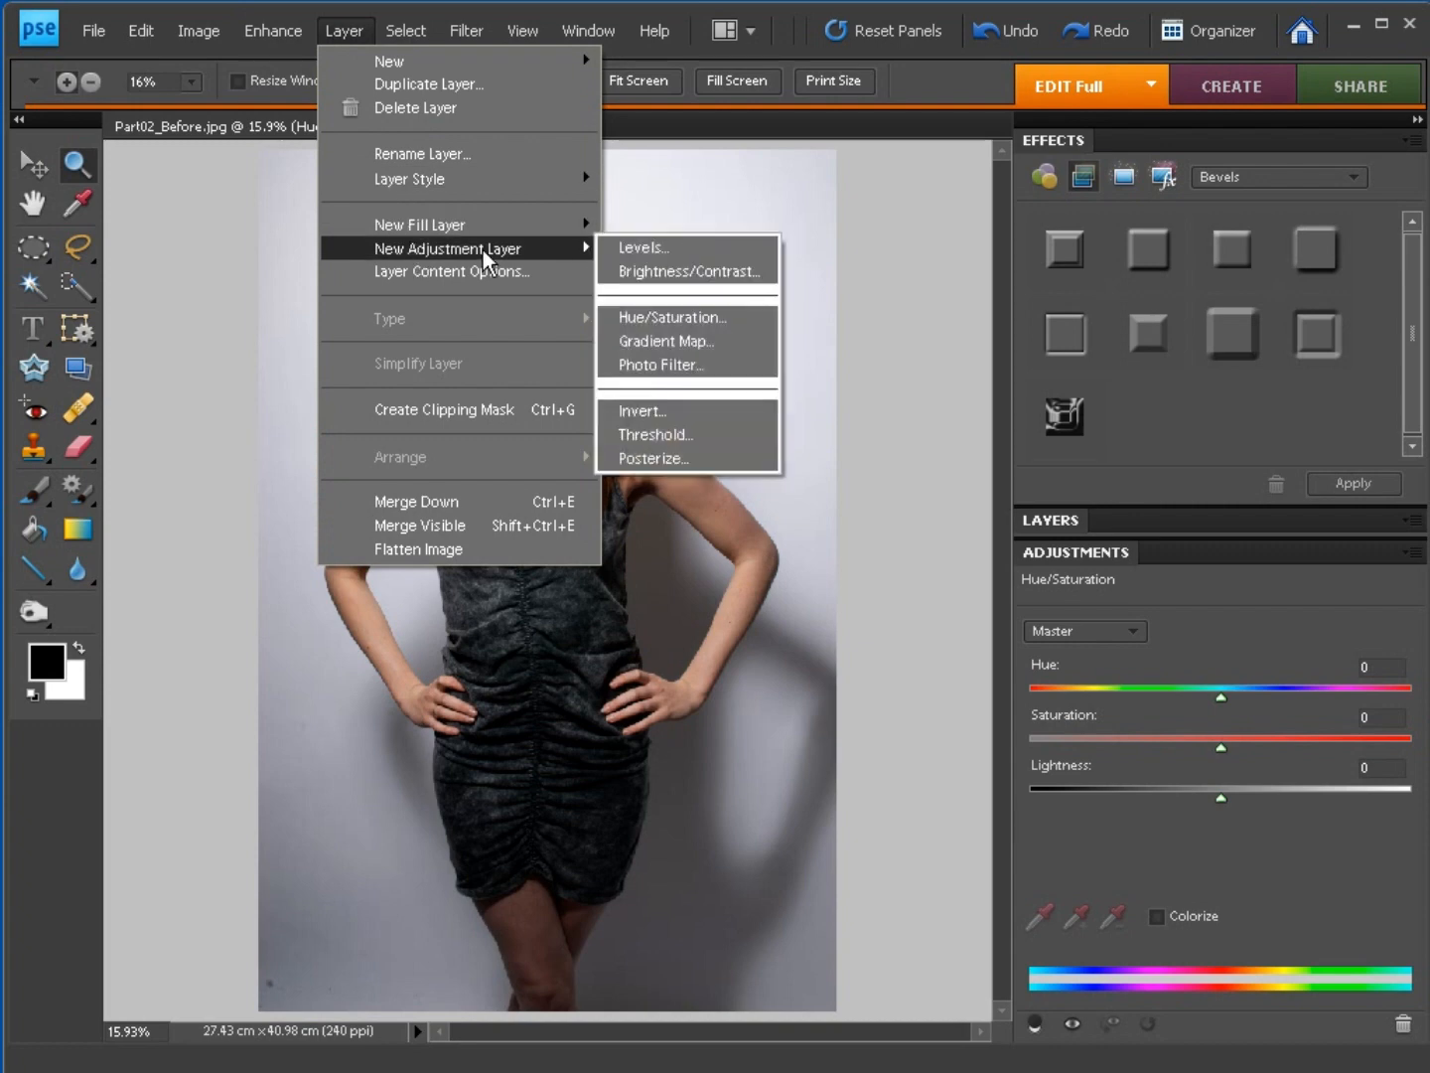
{"action": "left_click", "coordinate": [734, 319]}
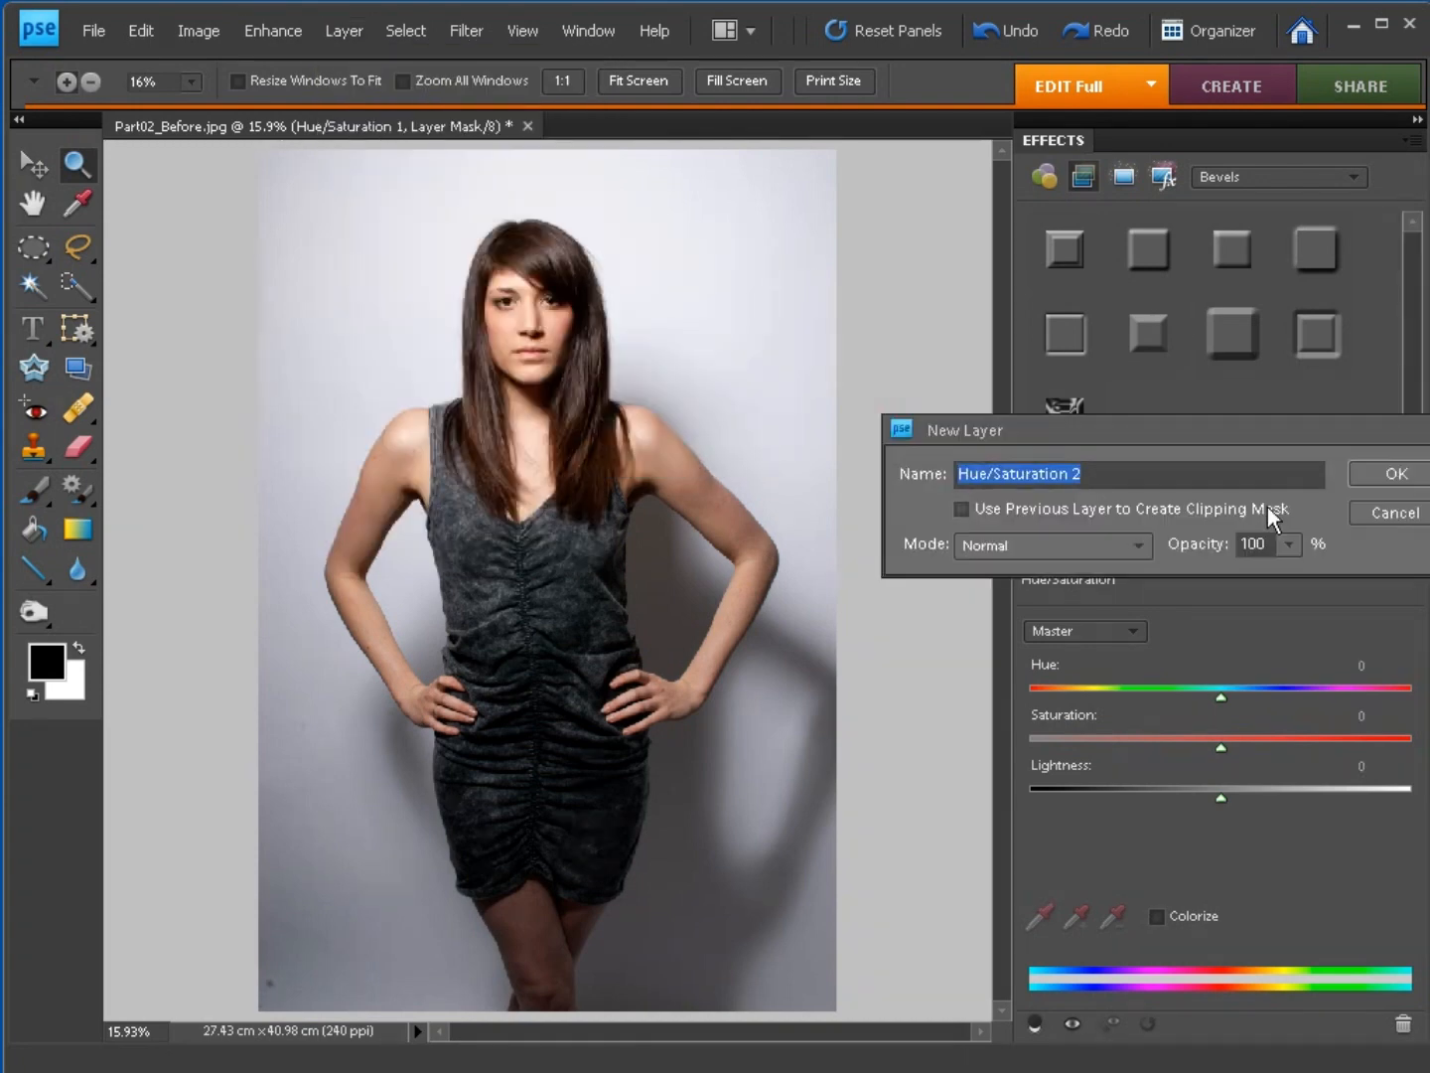
{"action": "left_click", "coordinate": [1389, 477]}
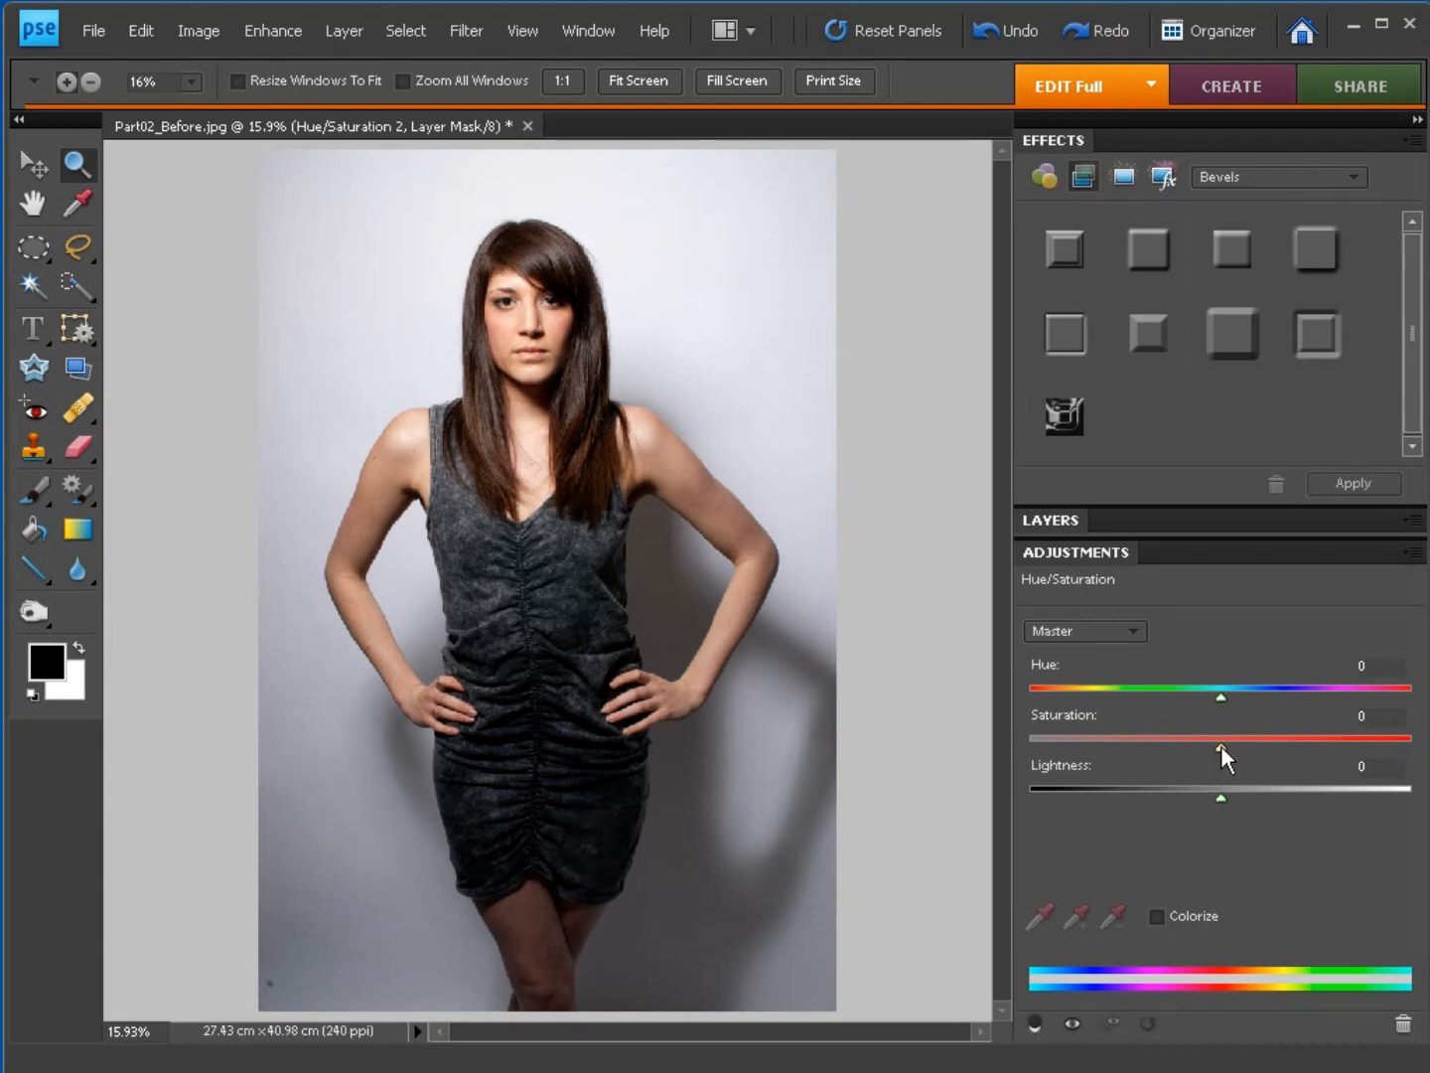
{"action": "left_click_drag", "start_coordinate": [1220, 747], "coordinate": [1299, 748]}
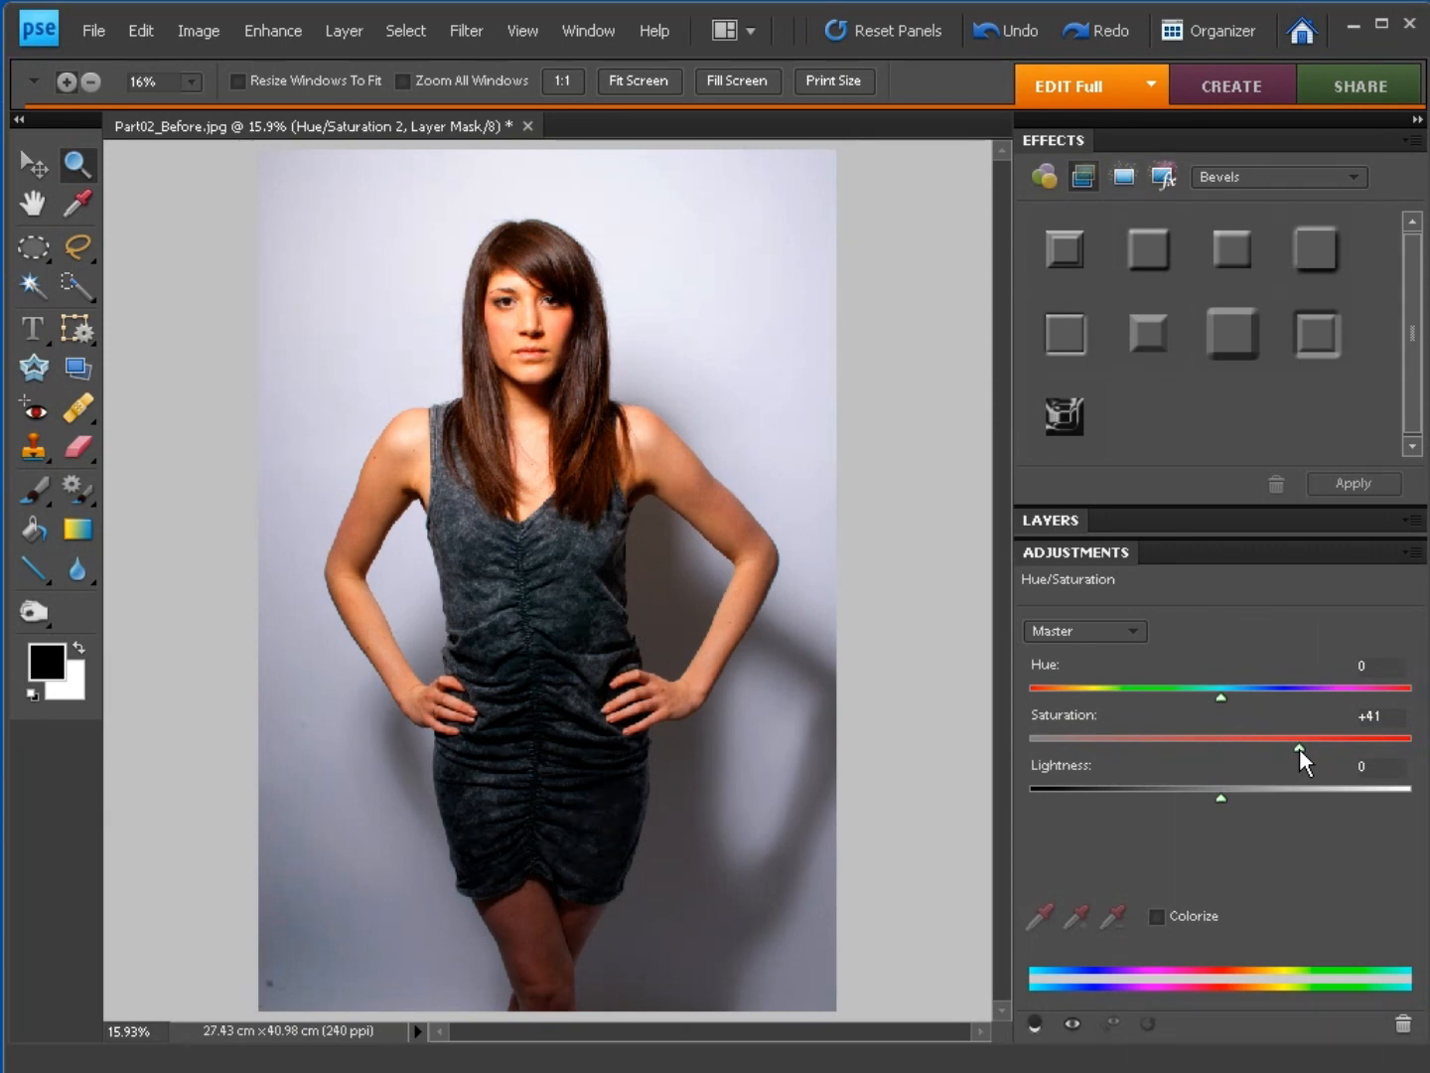
{"action": "left_click_drag", "start_coordinate": [1299, 746], "coordinate": [1254, 747]}
Step: Set the saturation of the Blues range to +47 in the Hue/Saturation adjustment
{"action": "left_click", "coordinate": [1037, 628]}
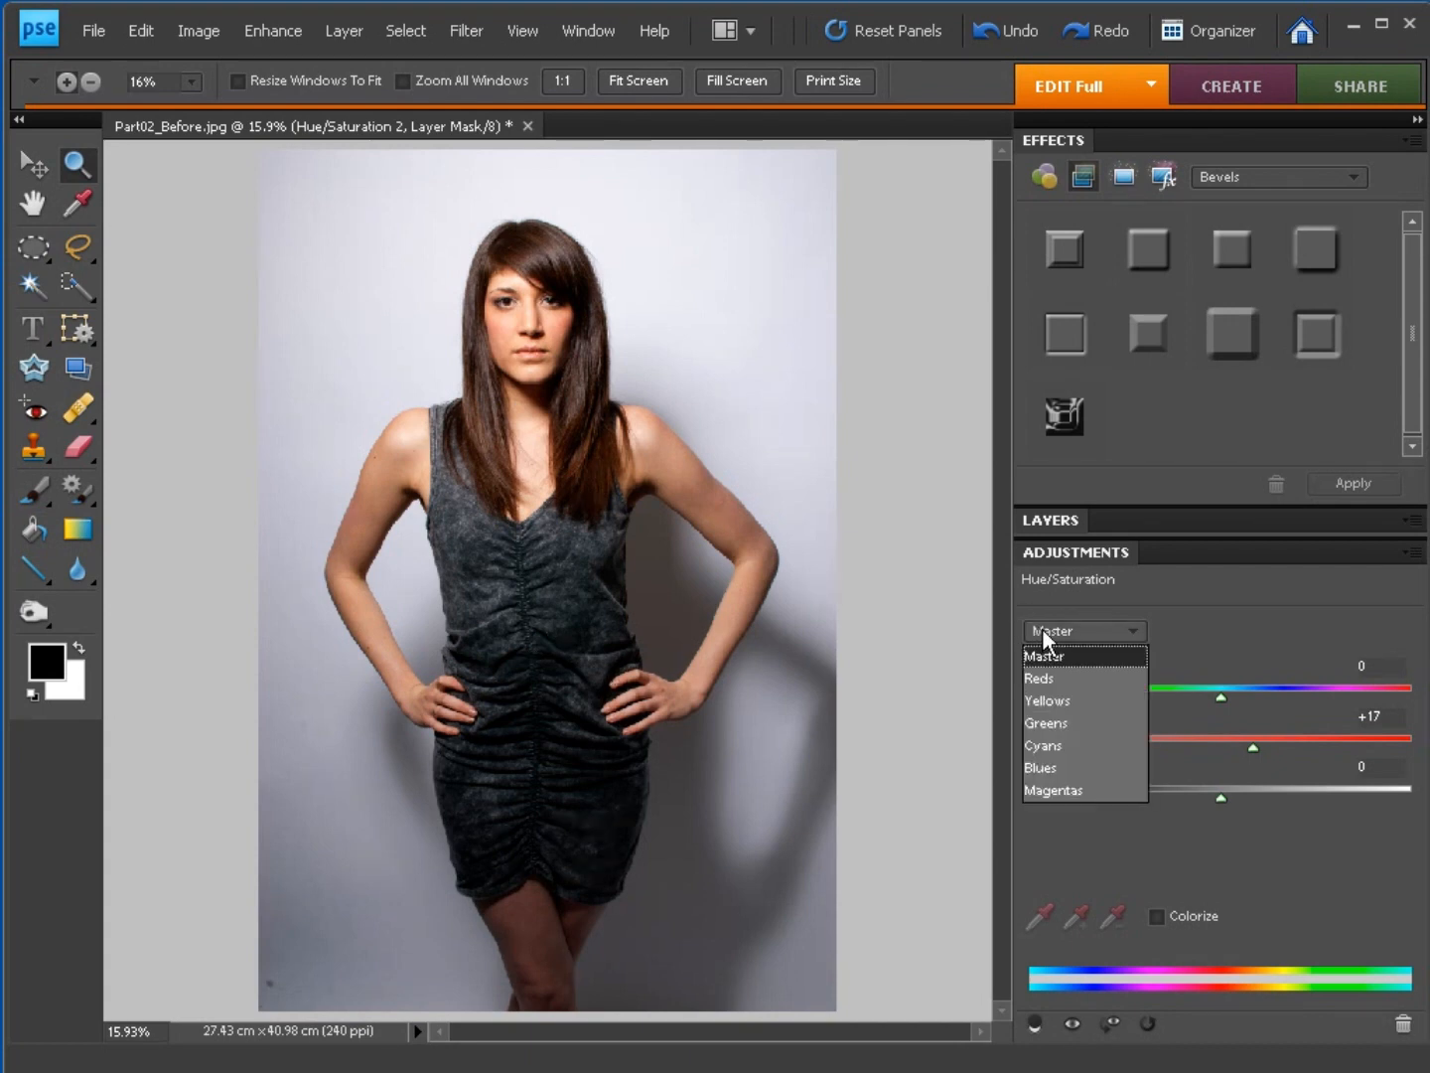
{"action": "left_click", "coordinate": [1059, 765]}
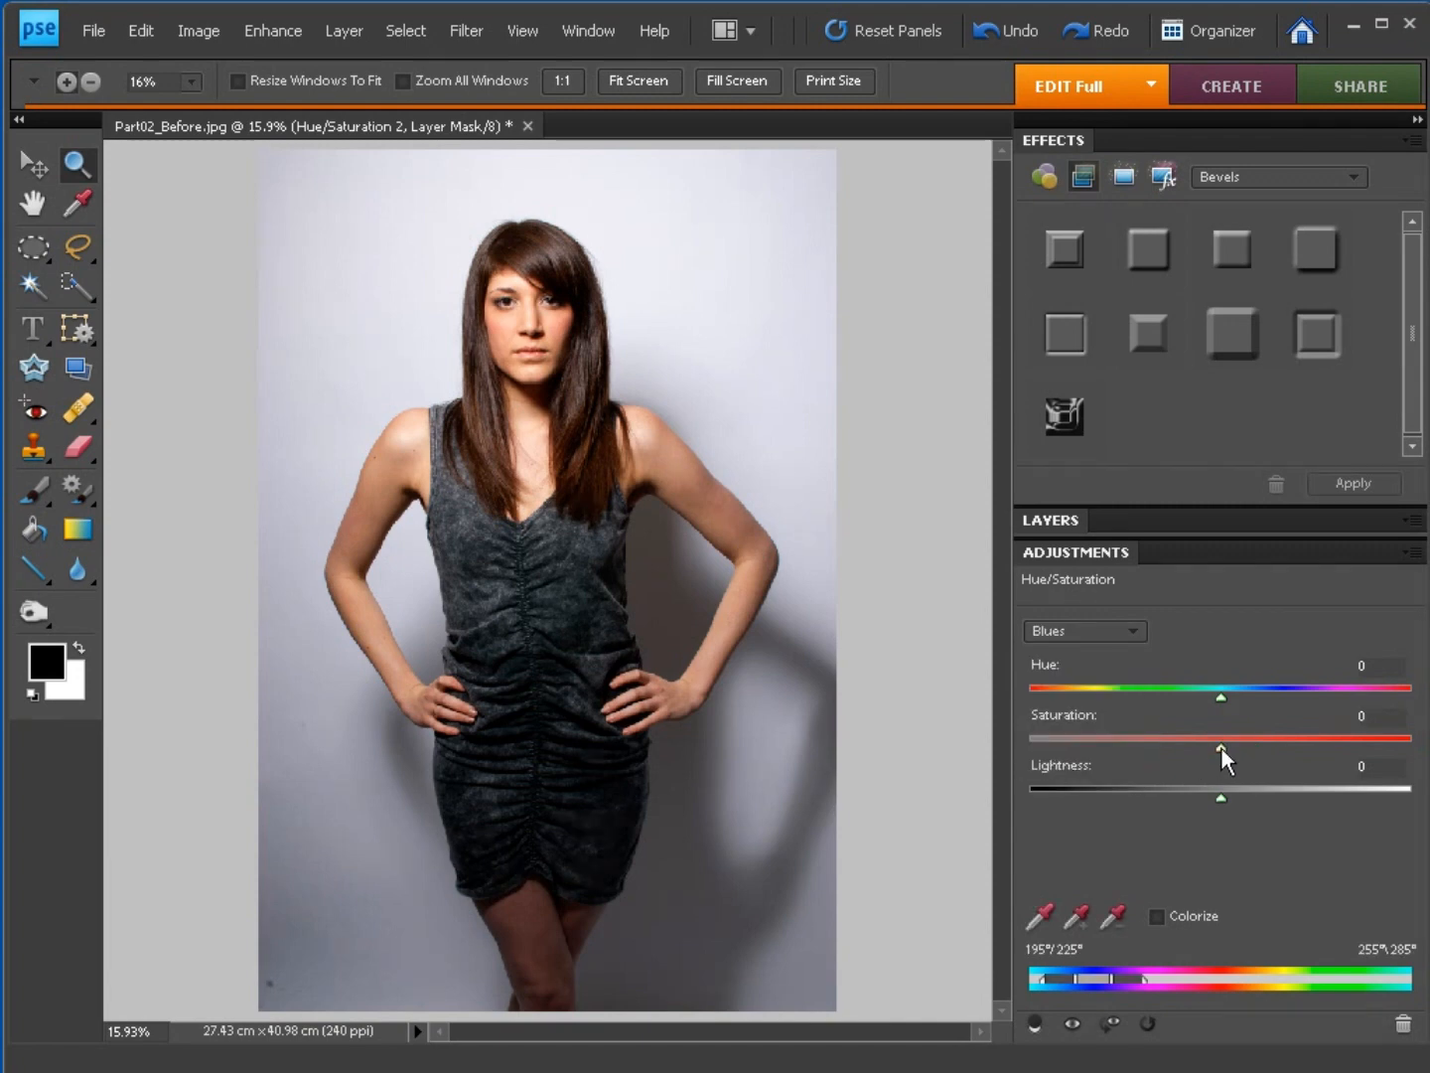
{"action": "left_click_drag", "start_coordinate": [1219, 747], "coordinate": [1288, 745]}
{"action": "left_click_drag", "start_coordinate": [1303, 743], "coordinate": [1310, 744]}
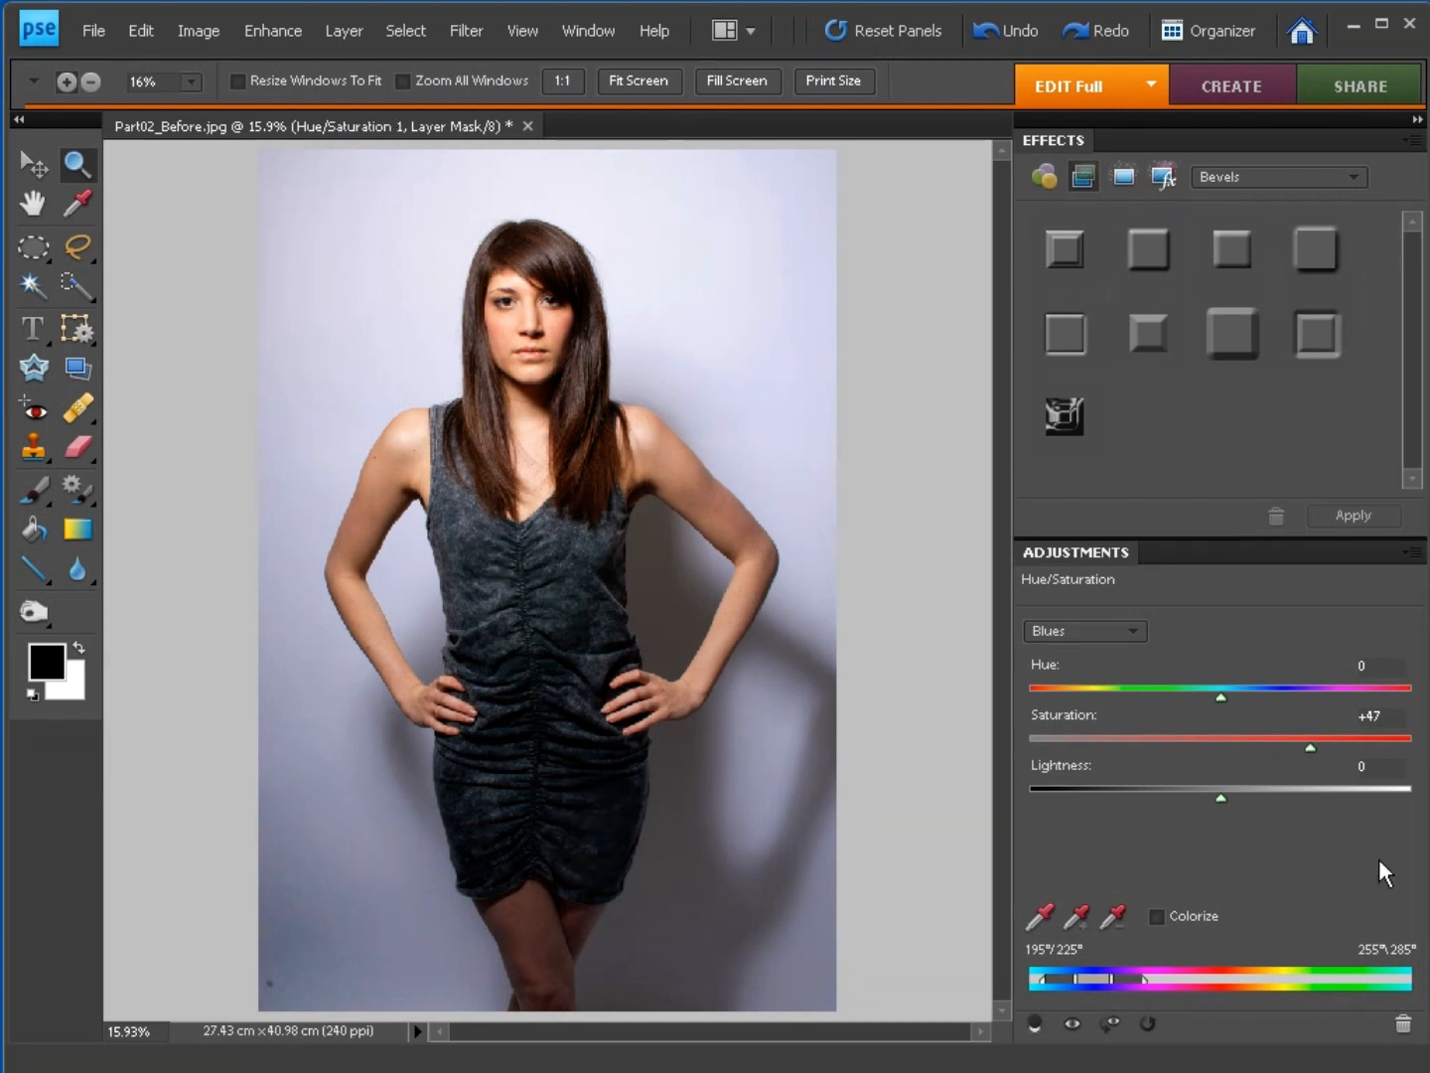
Step: Compare the photo with the Hue/Saturation 1 layer hidden and shown, and view it with all panels hidden
{"action": "left_click", "coordinate": [563, 23]}
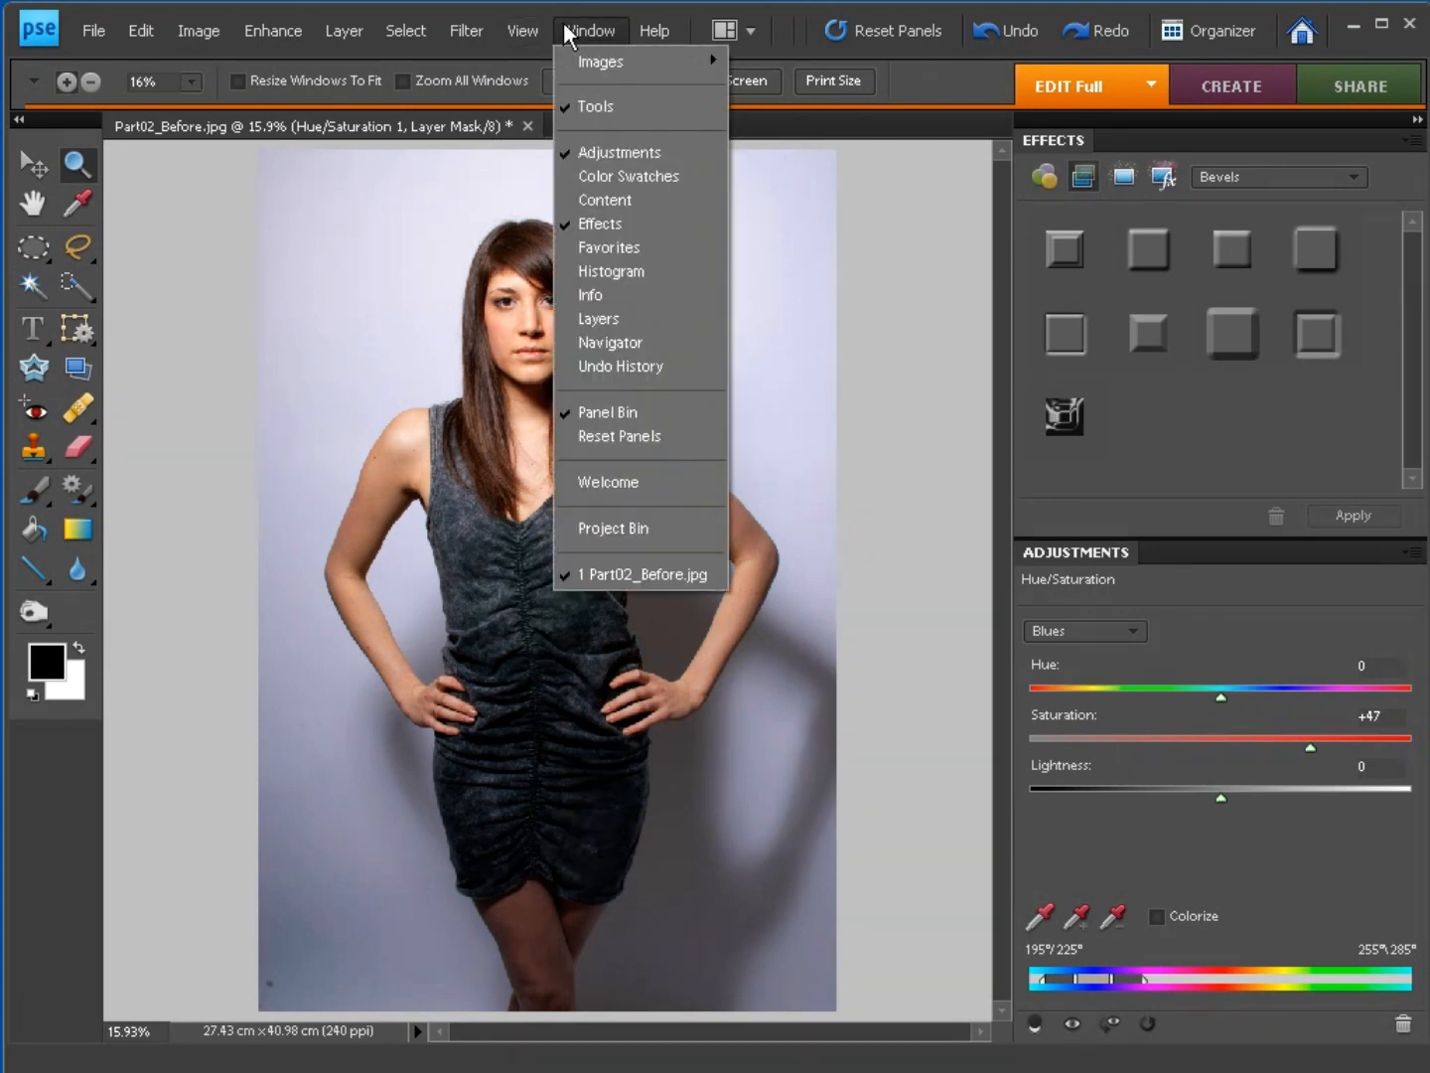
{"action": "left_click", "coordinate": [621, 320]}
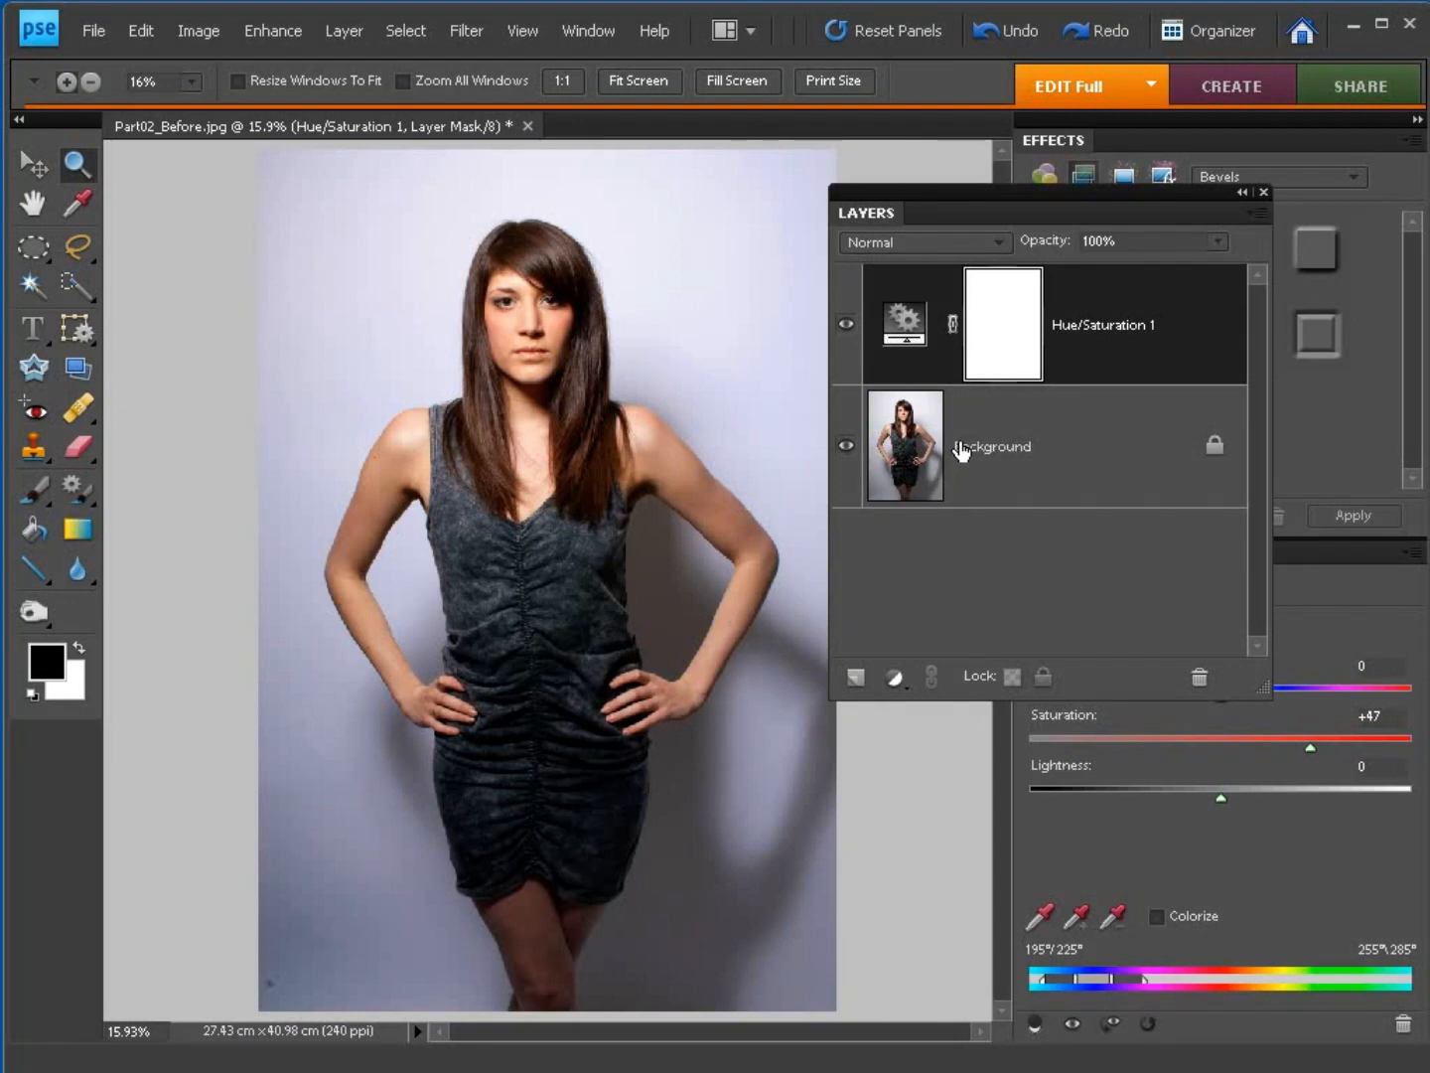
{"action": "left_click", "coordinate": [845, 328]}
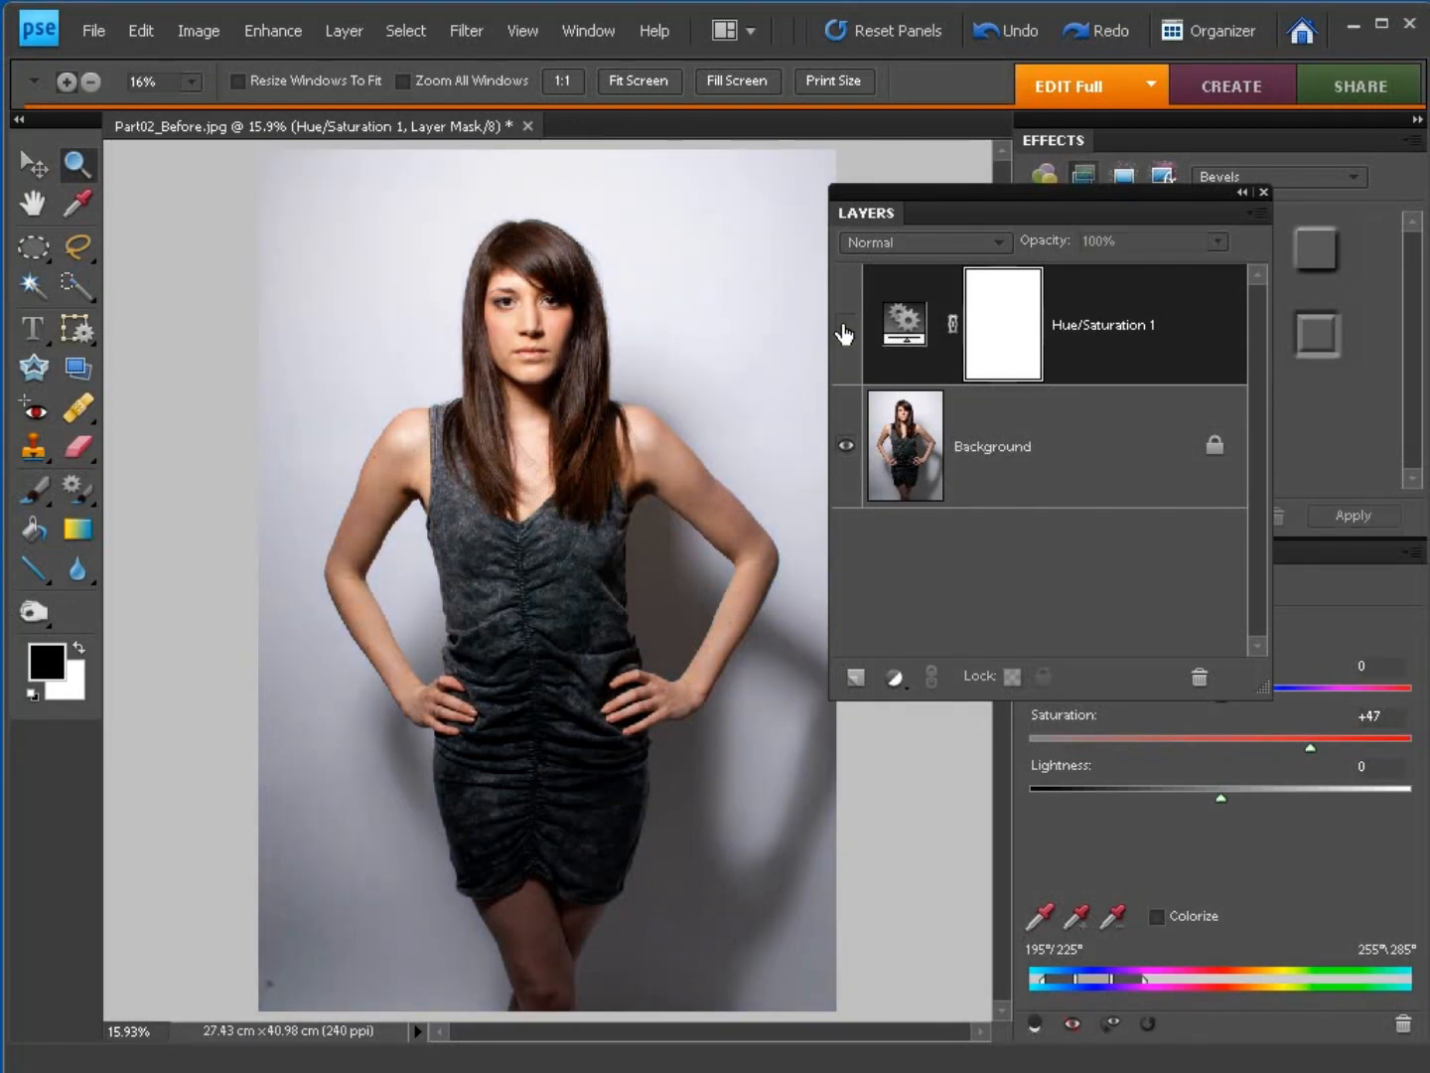
{"action": "left_click", "coordinate": [845, 327]}
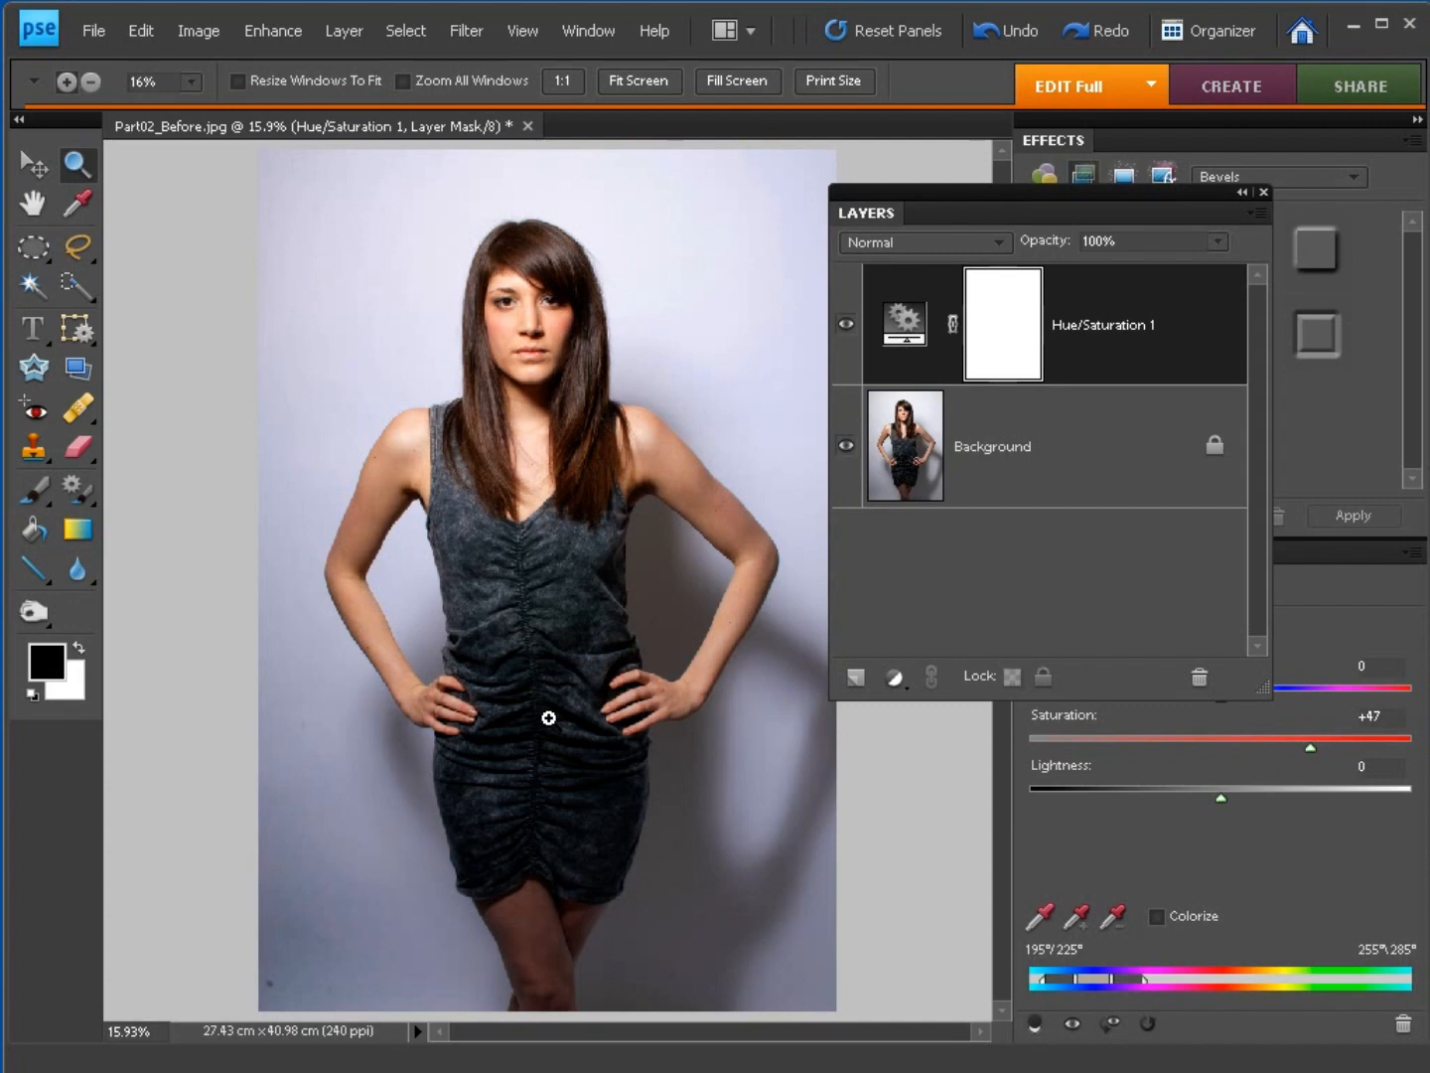
{"action": "key", "text": "Tab"}
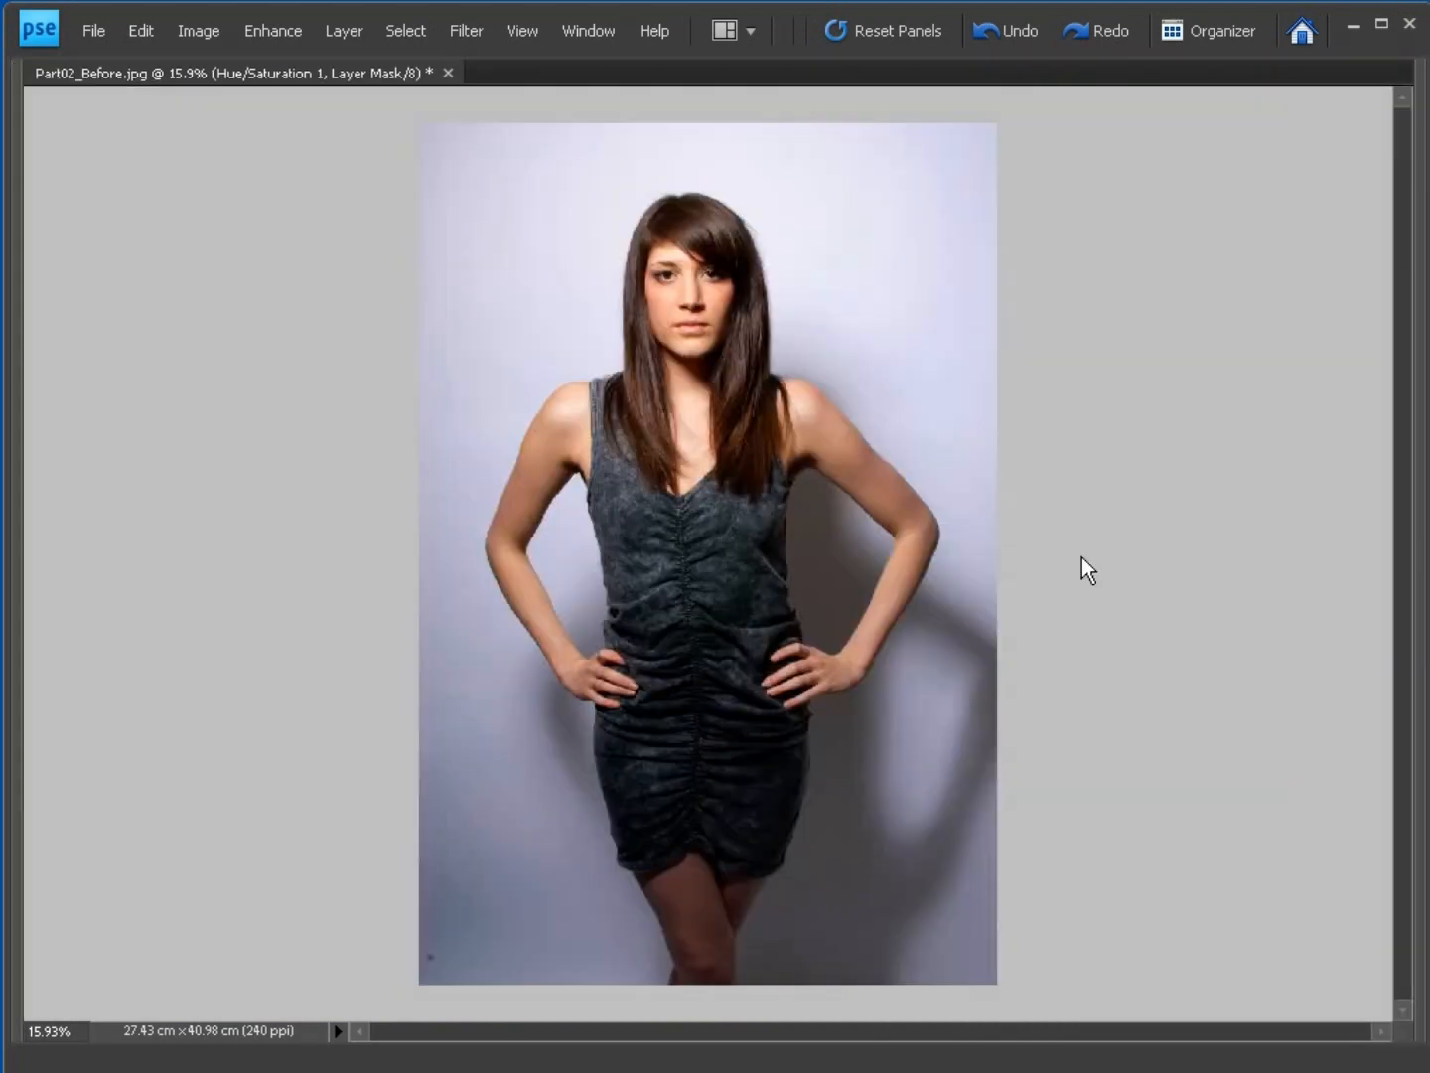